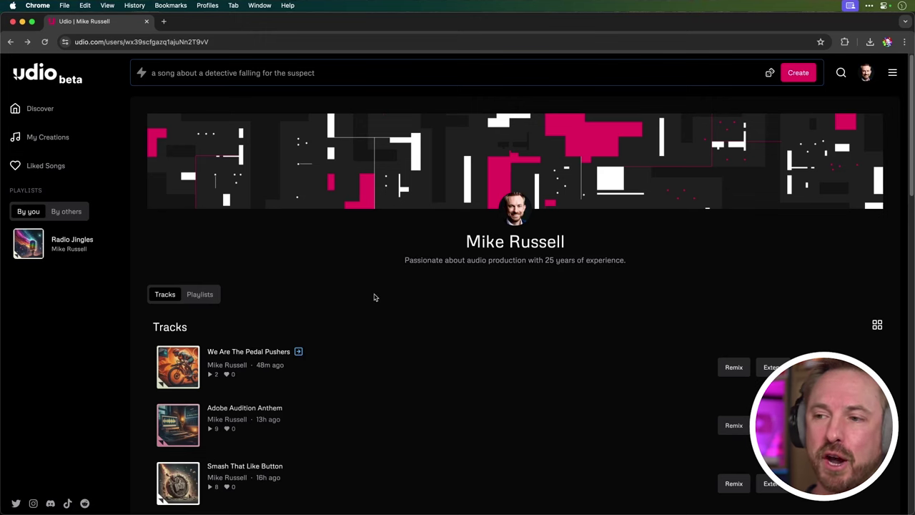
{"action": "scroll", "coordinate": [374, 296], "scroll_direction": "down", "scroll_amount": 10}
{"action": "scroll", "coordinate": [374, 296], "scroll_direction": "up", "scroll_amount": 10}
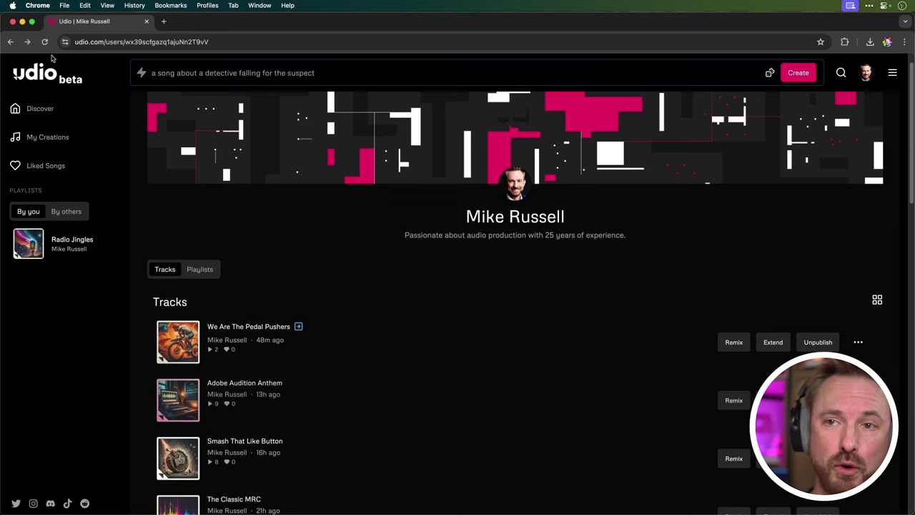
- Return to Discover and view the prompt cards behind two trending tracks
{"action": "left_click", "coordinate": [37, 74]}
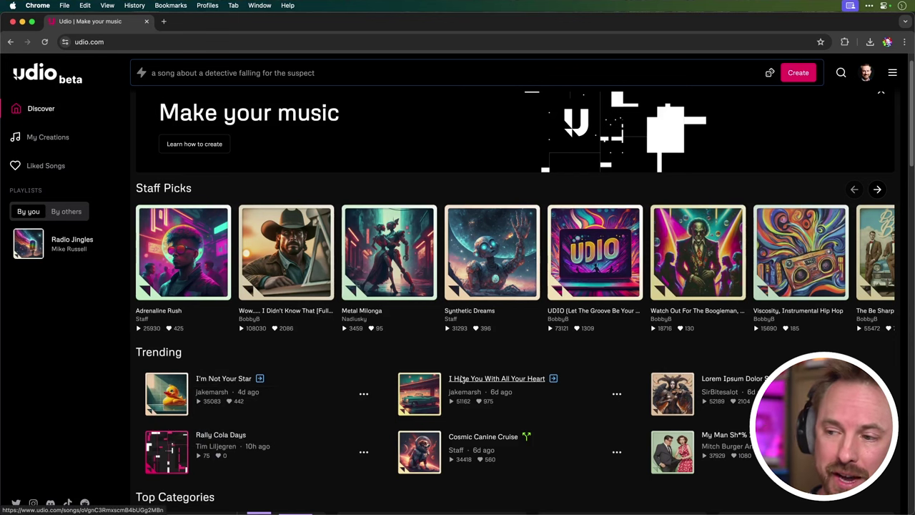
{"action": "mouse_move", "coordinate": [463, 379]}
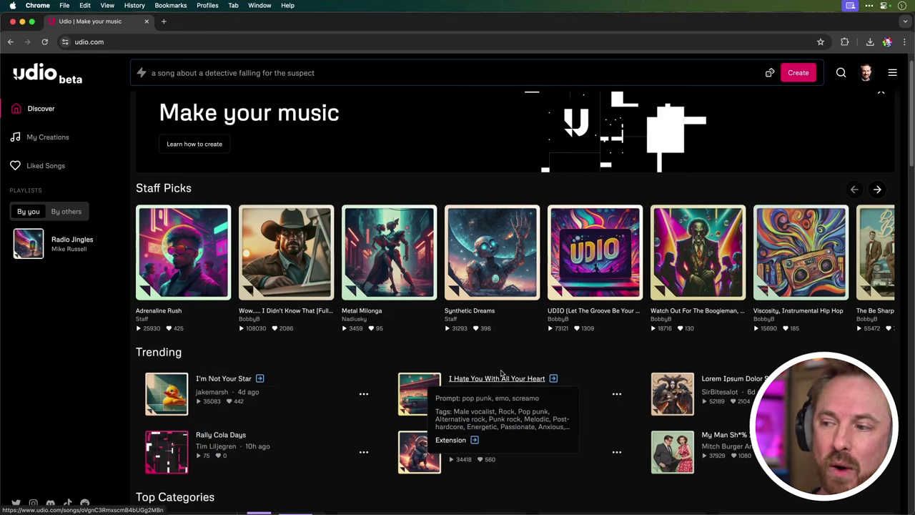
{"action": "mouse_move", "coordinate": [722, 377]}
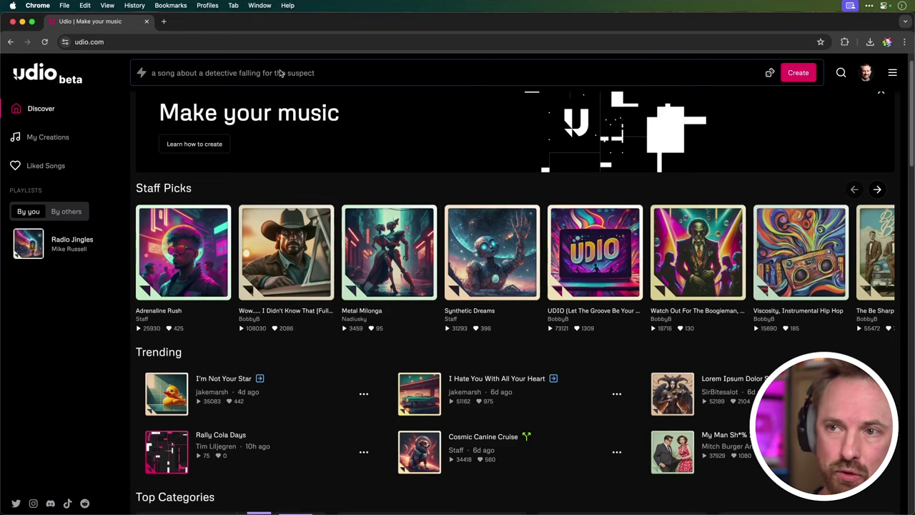
- Cycle random prompt suggestions until 'a song about the thrill of the unknown, techno' appears
{"action": "left_click", "coordinate": [281, 74]}
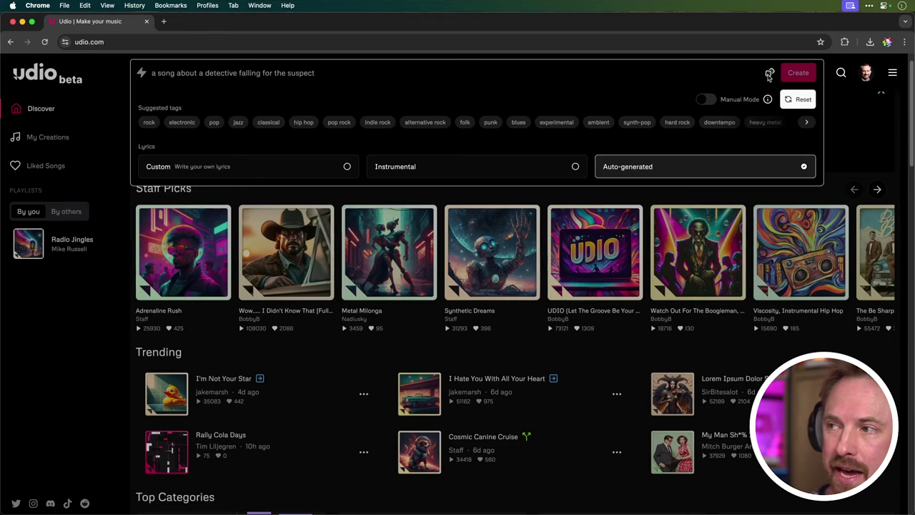
{"action": "left_click", "coordinate": [769, 73]}
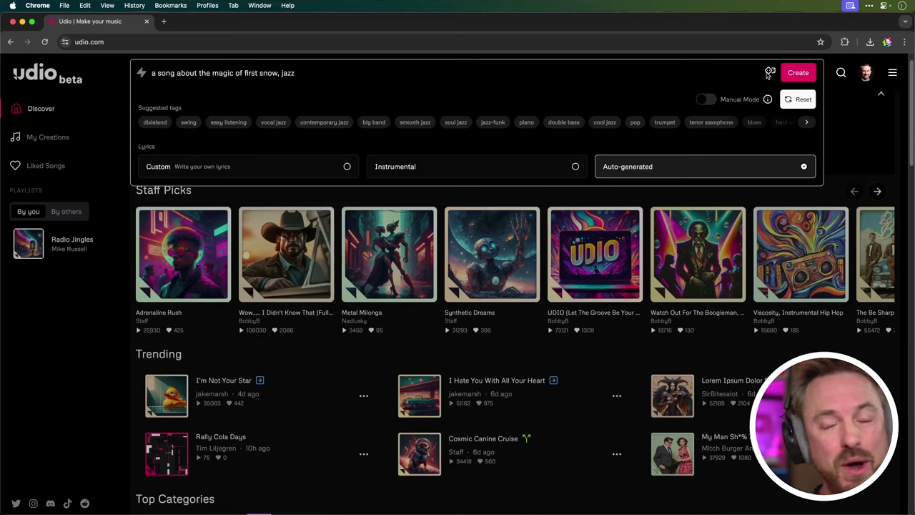
{"action": "left_click", "coordinate": [770, 73]}
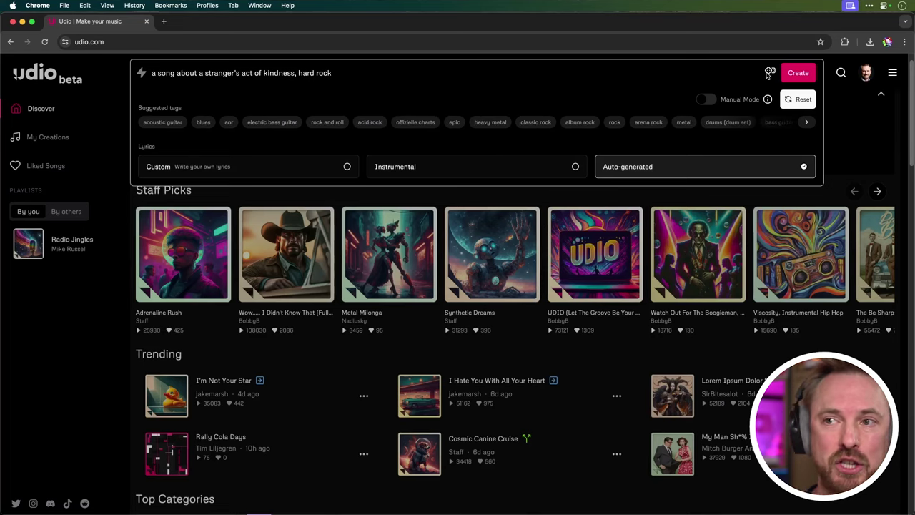
{"action": "left_click", "coordinate": [770, 73]}
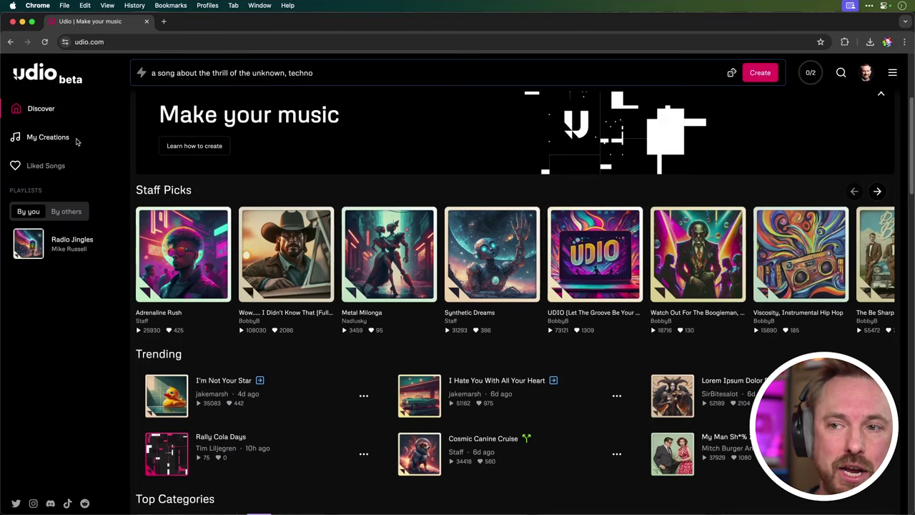
- View Edge of the Unknown and Edge of Flight in My Creations, then reset the prompt
{"action": "left_click", "coordinate": [54, 138]}
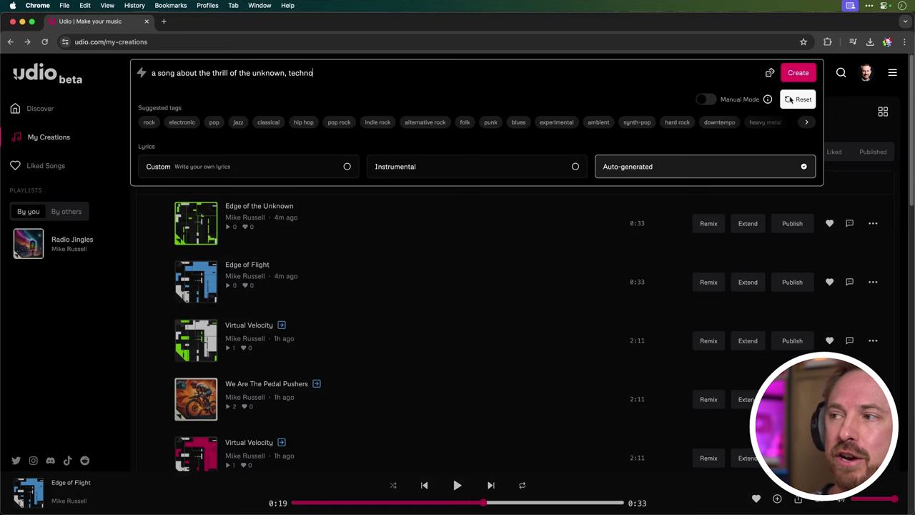
{"action": "left_click", "coordinate": [795, 101]}
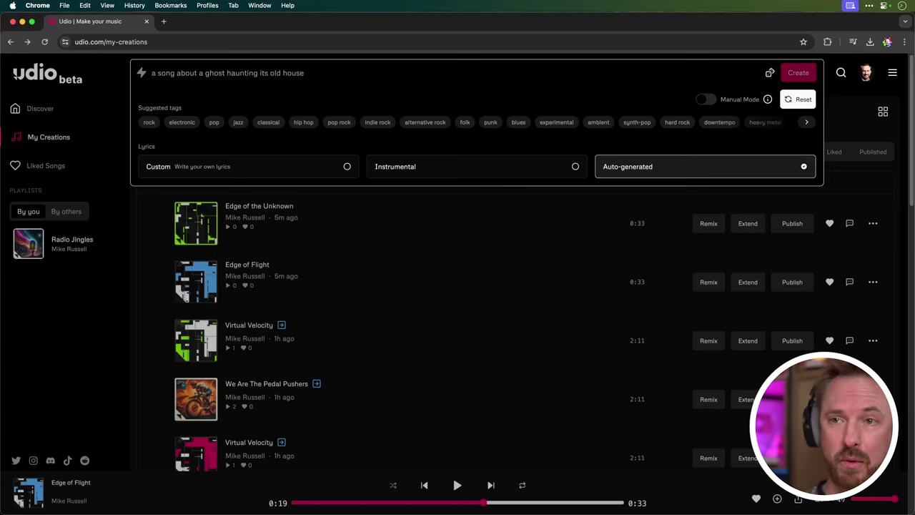
- Paste the rainy-day-in-Paris smooth jazz prompt and add the 'jazz fusion' tag
{"action": "type", "text": "A smooth jazz track about a rainy day in Paris."}
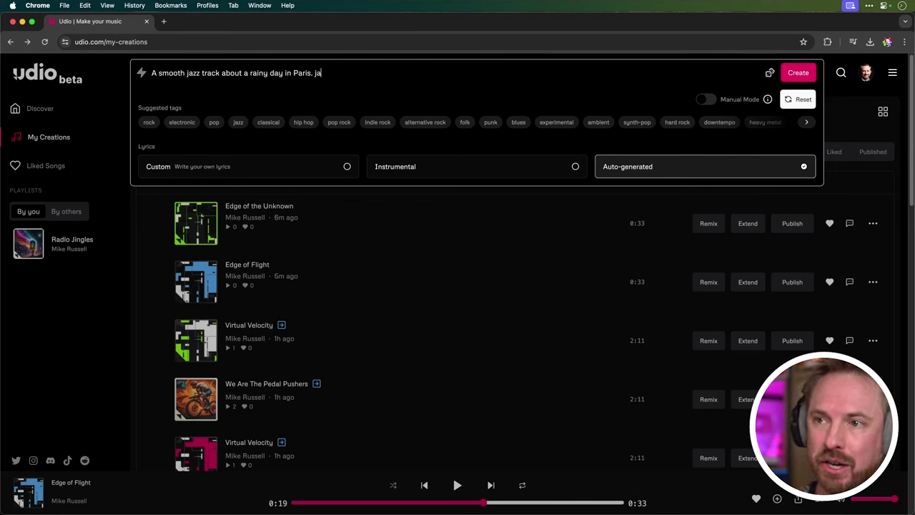
{"action": "type", "text": "jazz"}
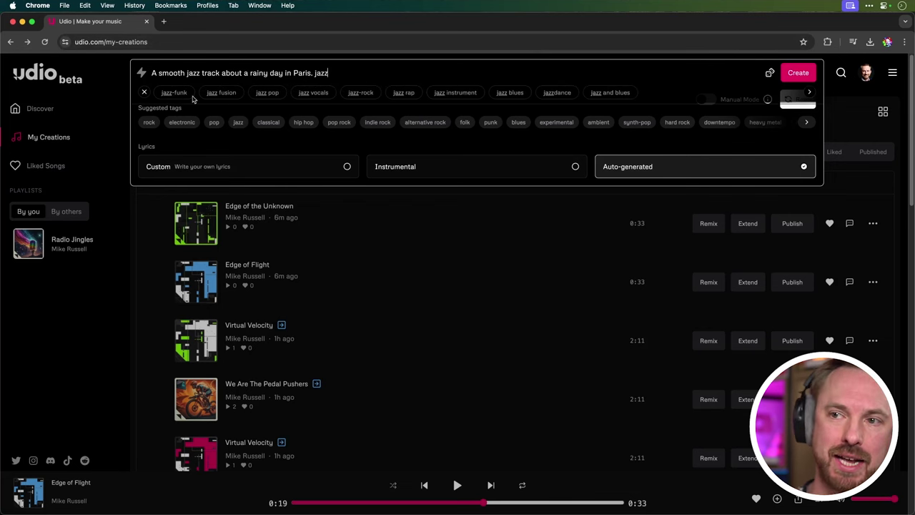
{"action": "left_click", "coordinate": [224, 95]}
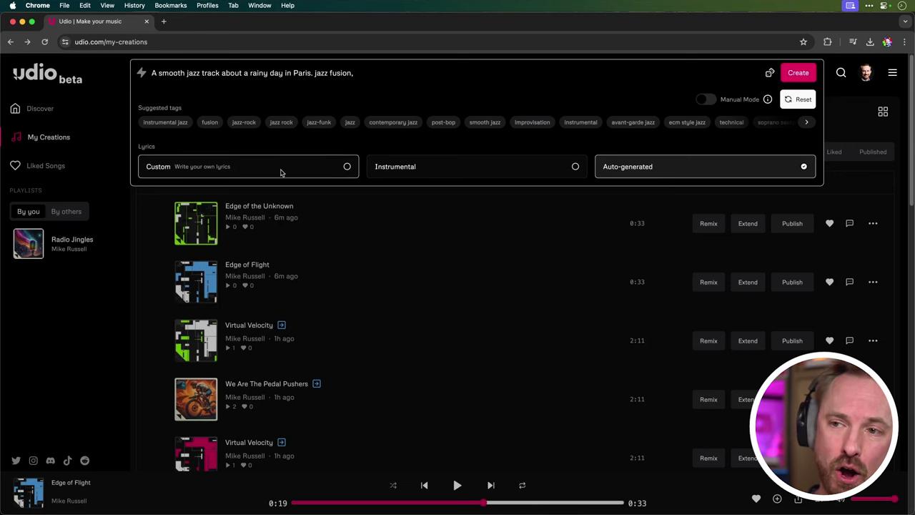
- Compare the Custom and Instrumental lyrics options, then settle on Auto-generated lyrics
{"action": "left_click", "coordinate": [242, 172]}
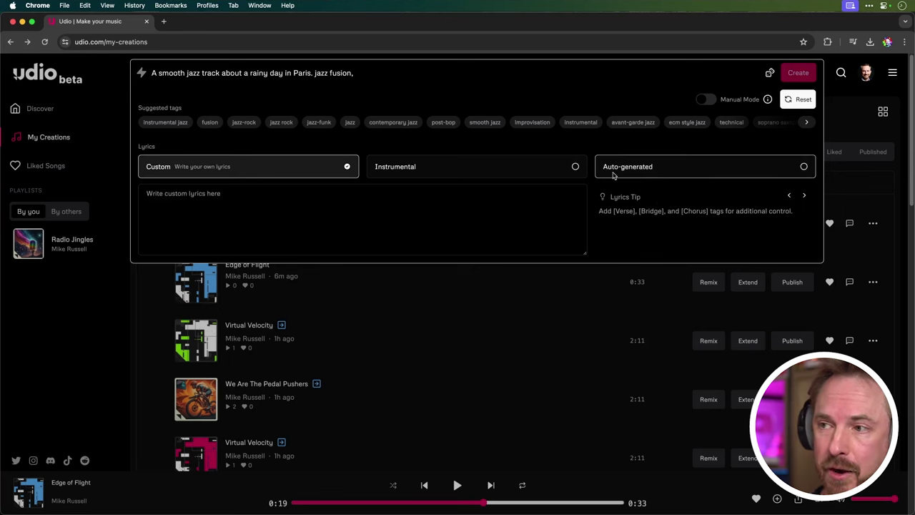
{"action": "left_click", "coordinate": [570, 169]}
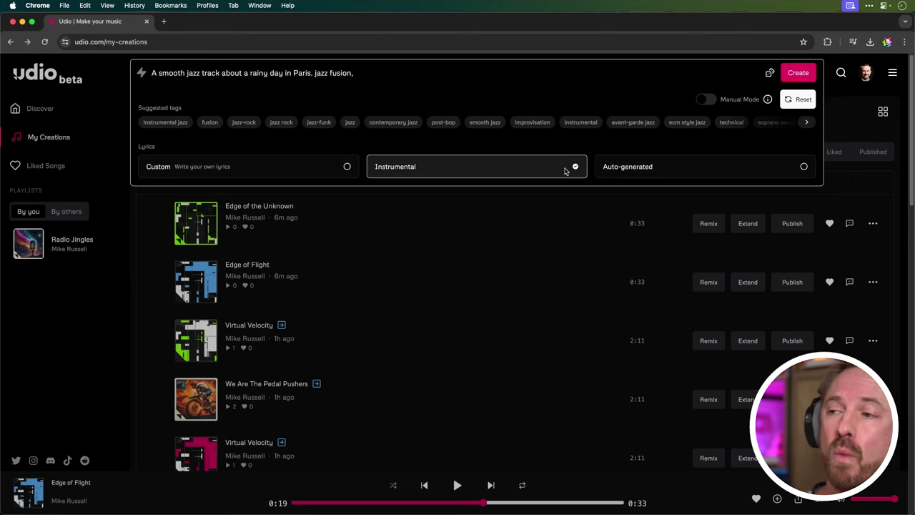
{"action": "left_click", "coordinate": [627, 169]}
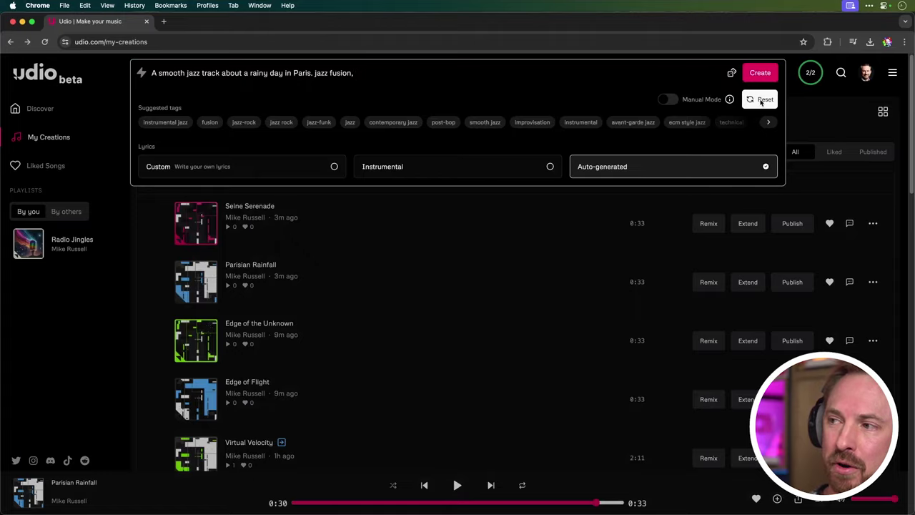
- Reset the prompt and paste in the Johnny Cash-style ice-bath country ballad prompt
{"action": "left_click", "coordinate": [759, 98]}
{"action": "left_click", "coordinate": [241, 74]}
{"action": "type", "text": "A country ballad about ice baths, in the style of Johnny Cash."}
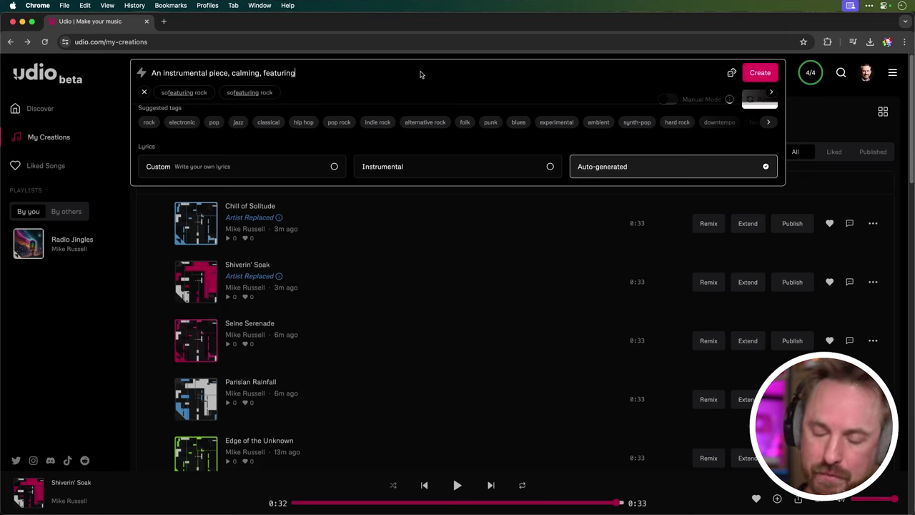
- Finish the instrumental prompt with 'piano and violin, for meditation'
{"action": "type", "text": "piano"}
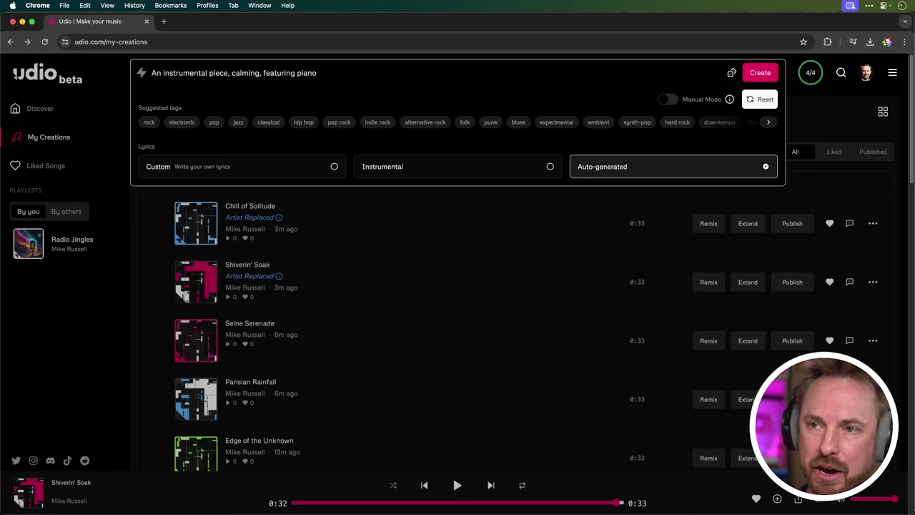
{"action": "type", "text": " and violin"}
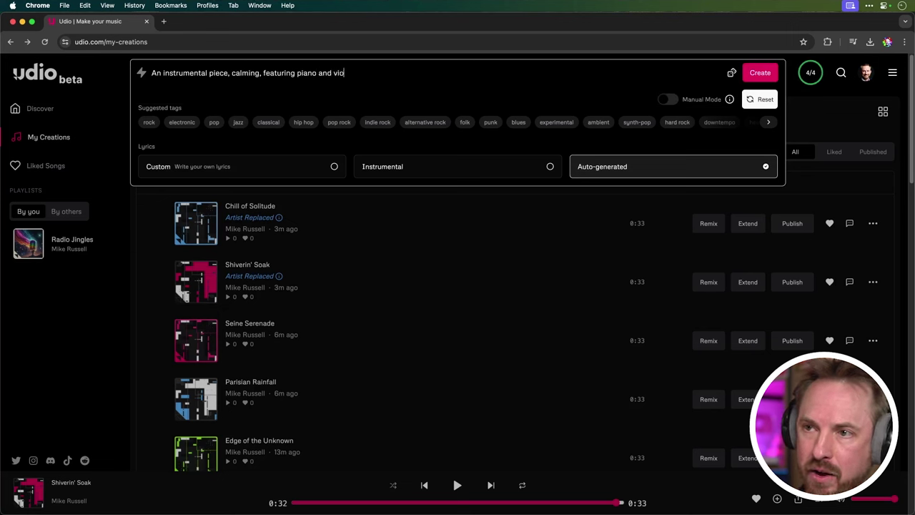
{"action": "type", "text": ", for meditation."}
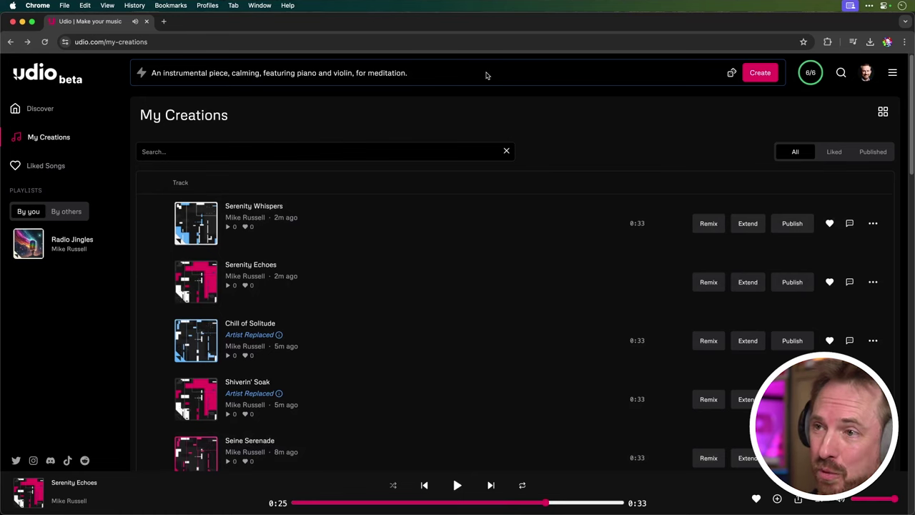
- Expand the prompt bar and reset it, clearing the calming instrumental prompt
{"action": "left_click", "coordinate": [486, 75]}
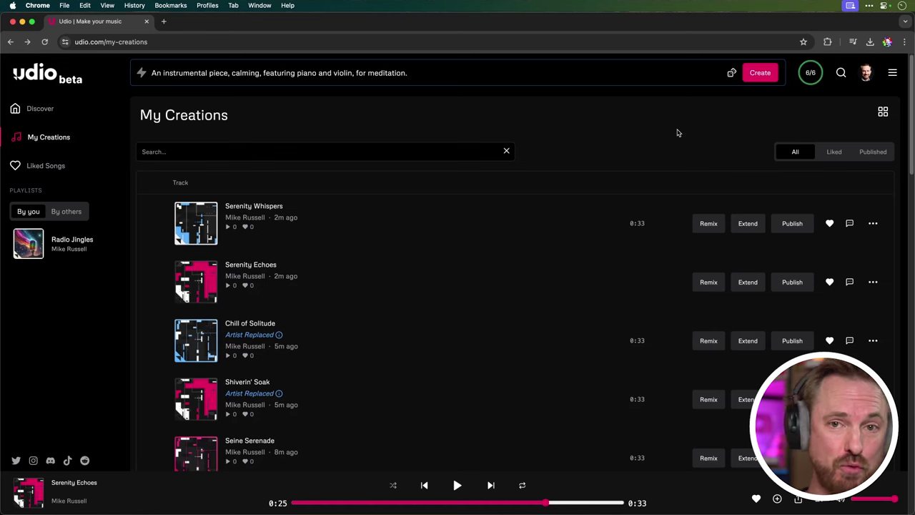
{"action": "left_click", "coordinate": [629, 75]}
- Generate songs from the prompt 'A techno track for a dance party, high energy.'
{"action": "left_click", "coordinate": [759, 100]}
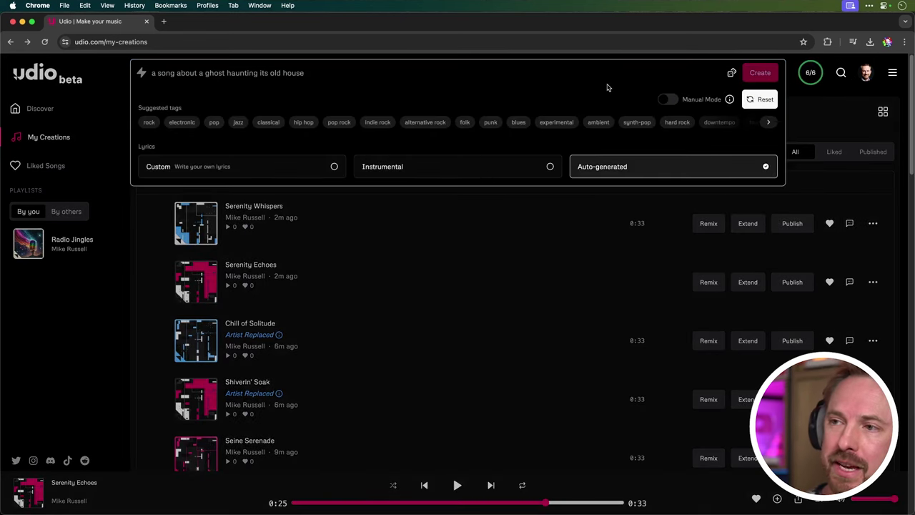
{"action": "type", "text": "A techno track for a dance party, high energy."}
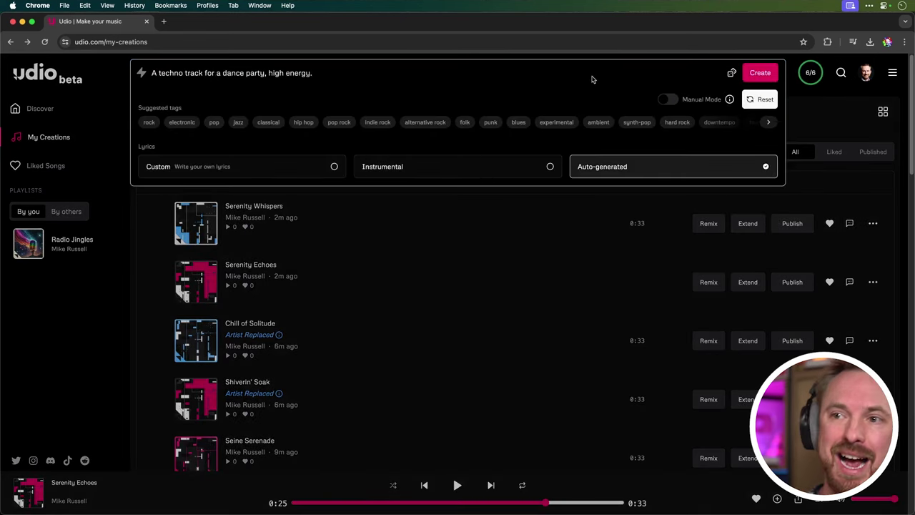
{"action": "left_click", "coordinate": [774, 75]}
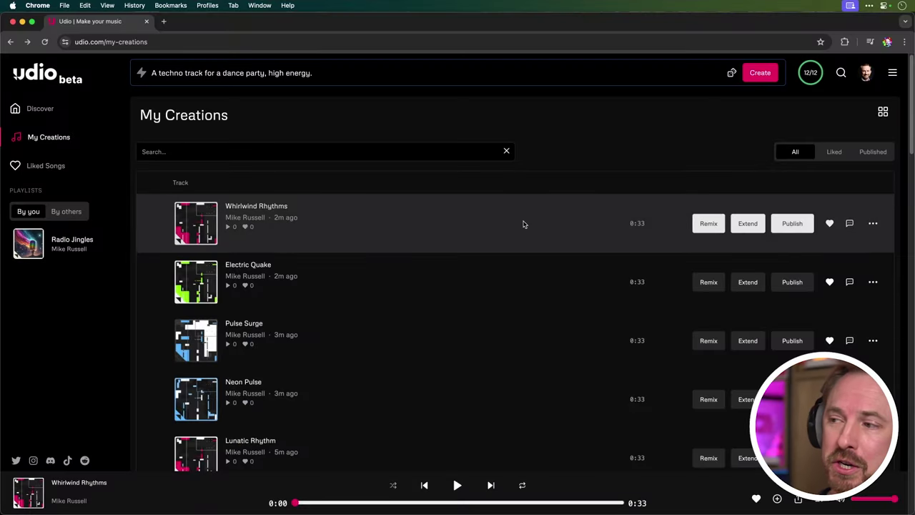
- Start extending the Whirlwind Rhythms track
{"action": "left_click", "coordinate": [748, 223]}
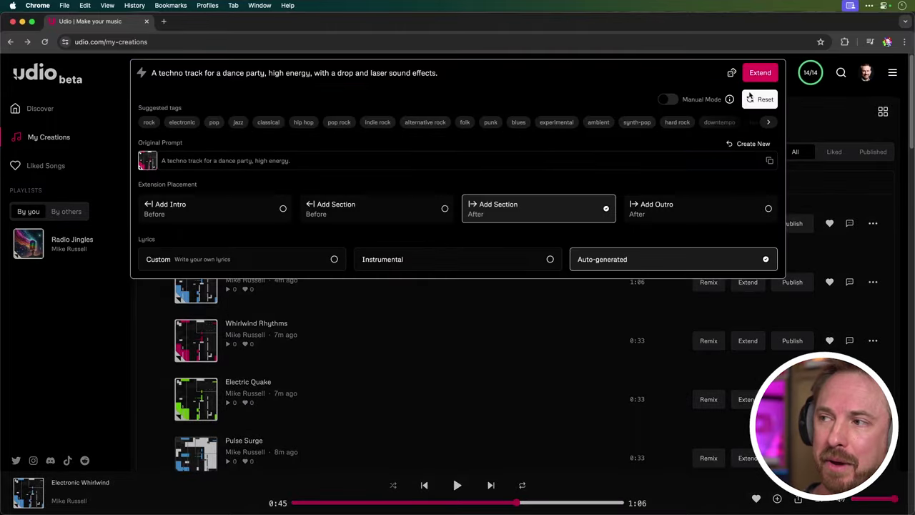
- Reset to a fresh song and paste a high-energy electronic workout prompt with heavy bass and fast tempo
{"action": "left_click", "coordinate": [760, 99]}
{"action": "left_click", "coordinate": [197, 79]}
{"action": "type", "text": "A high-energy workout song, electronic, with heavy bass and fast tempo."}
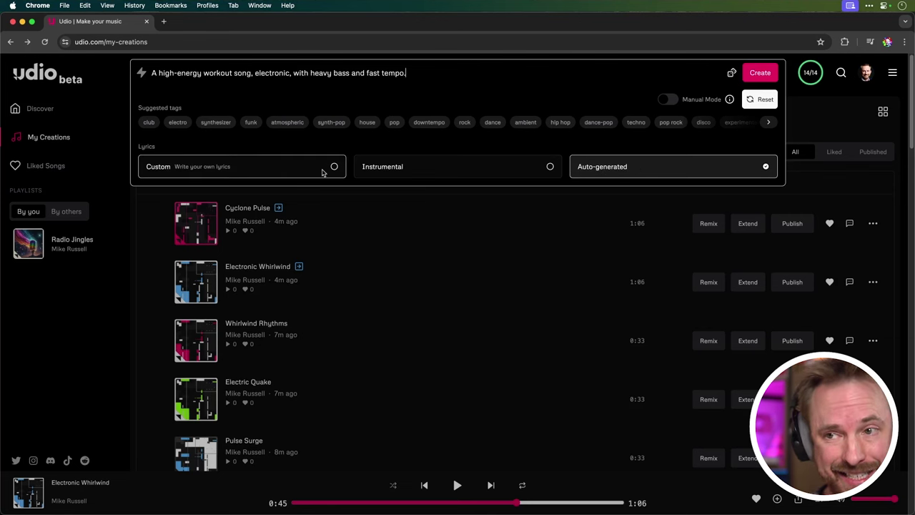
- Switch to custom lyrics and fill the first two lines' brackets with Emotional and Scream
{"action": "left_click", "coordinate": [322, 172]}
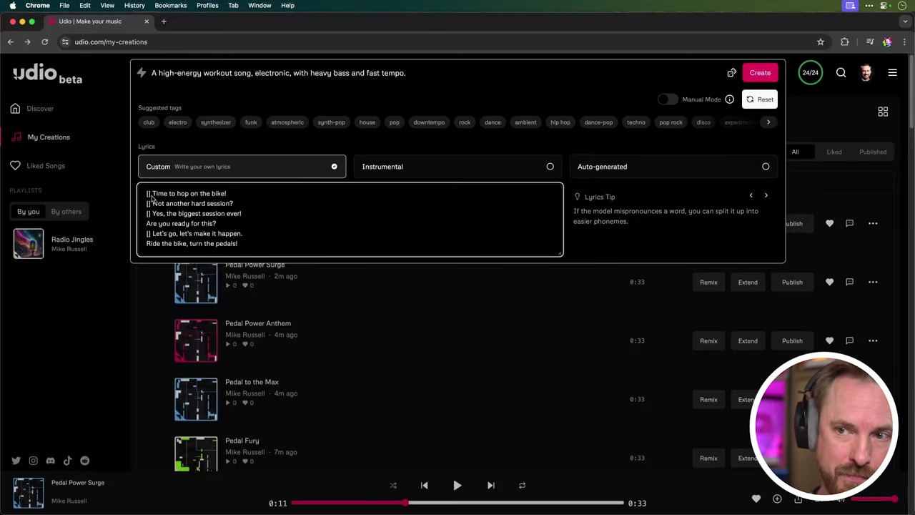
{"action": "left_click", "coordinate": [148, 195]}
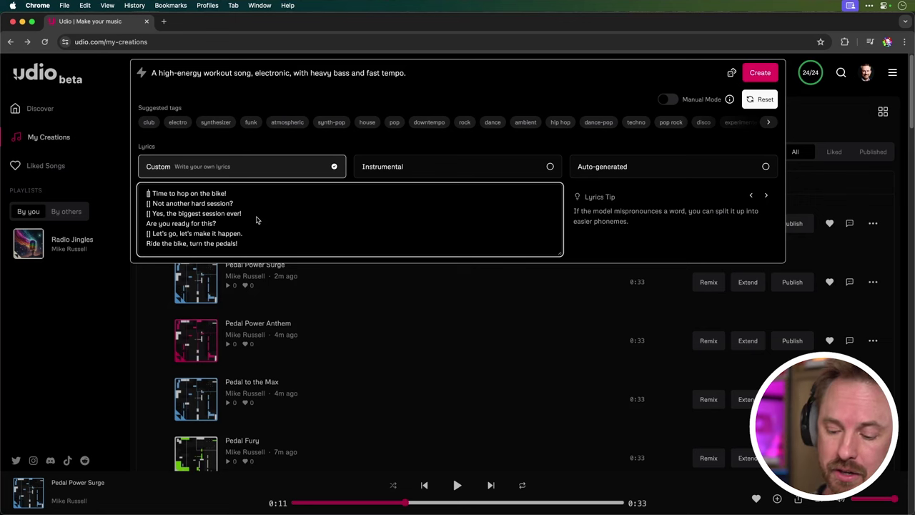
{"action": "type", "text": "Emotional"}
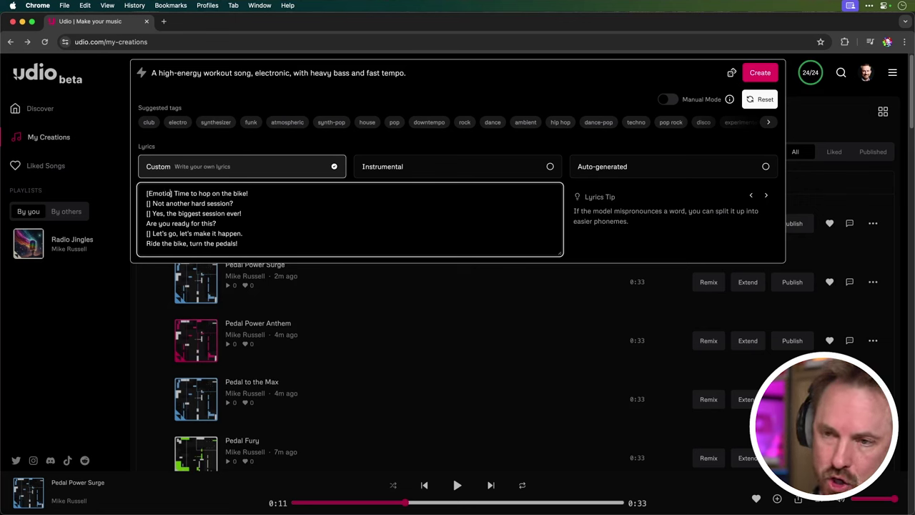
{"action": "left_click", "coordinate": [150, 204]}
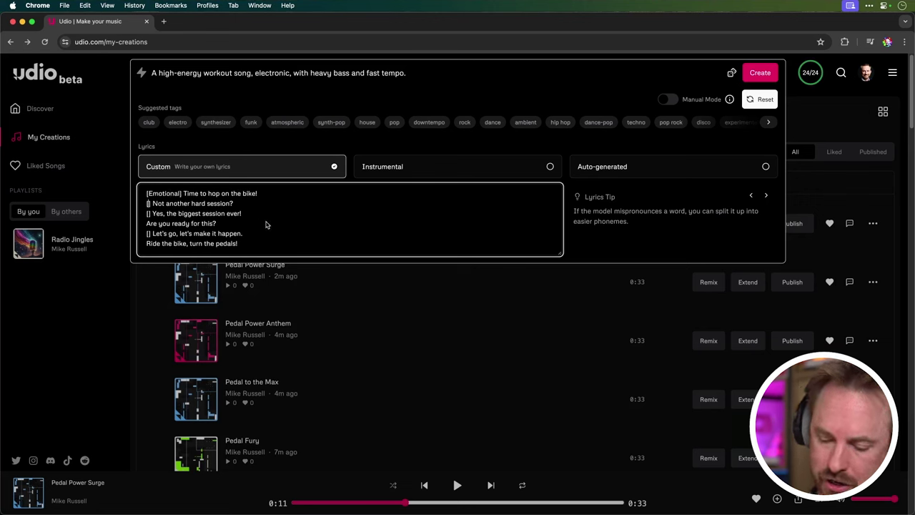
{"action": "type", "text": "Scream"}
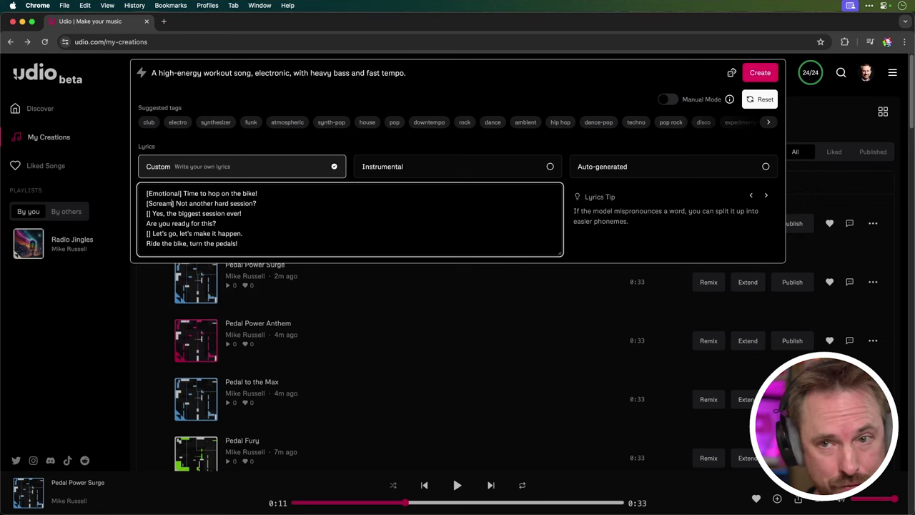
{"action": "left_click", "coordinate": [150, 214]}
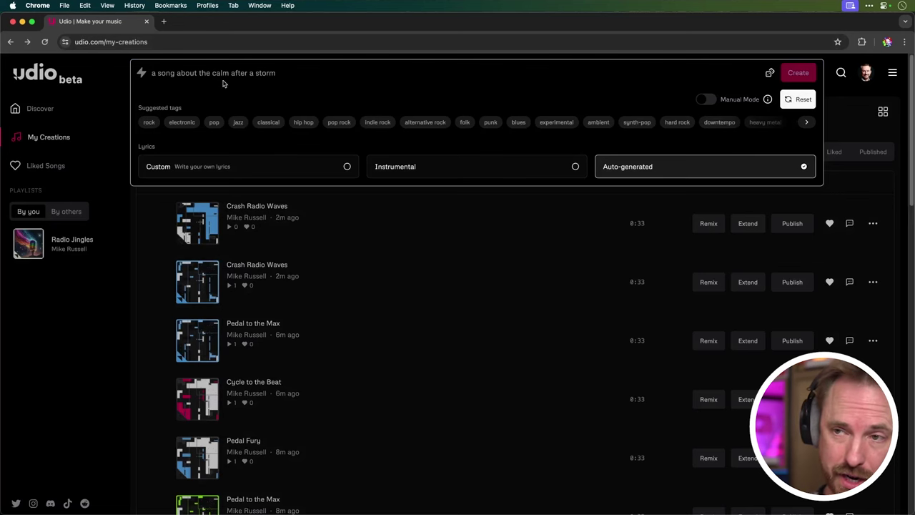
- Add the electronic, club and house tags to the prompt
{"action": "left_click", "coordinate": [180, 122]}
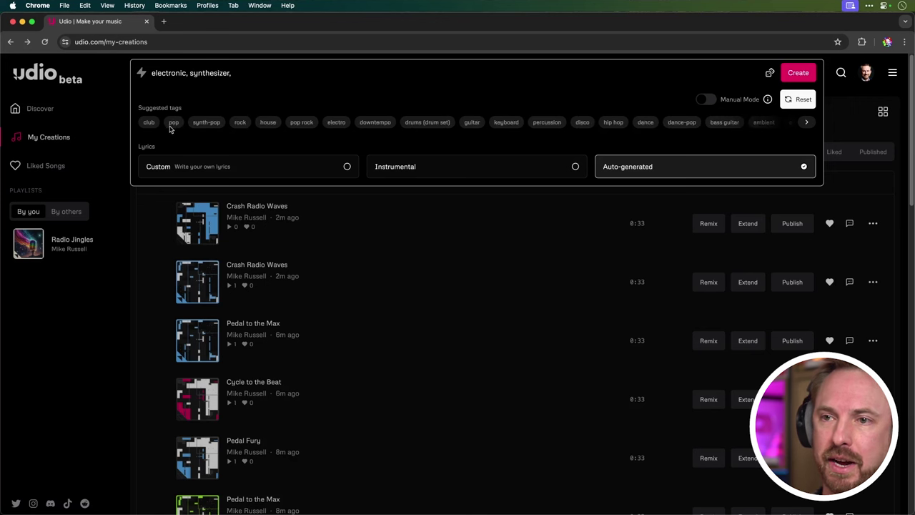
{"action": "left_click", "coordinate": [156, 124]}
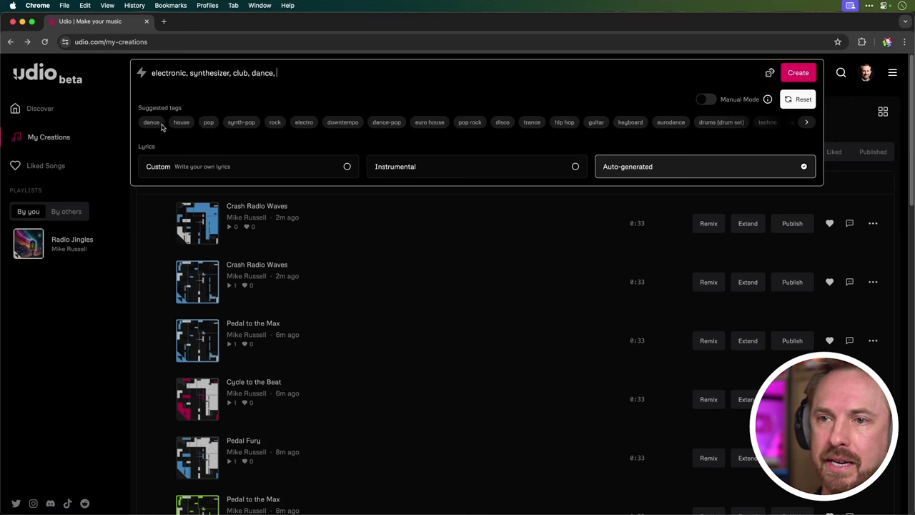
{"action": "left_click", "coordinate": [151, 123]}
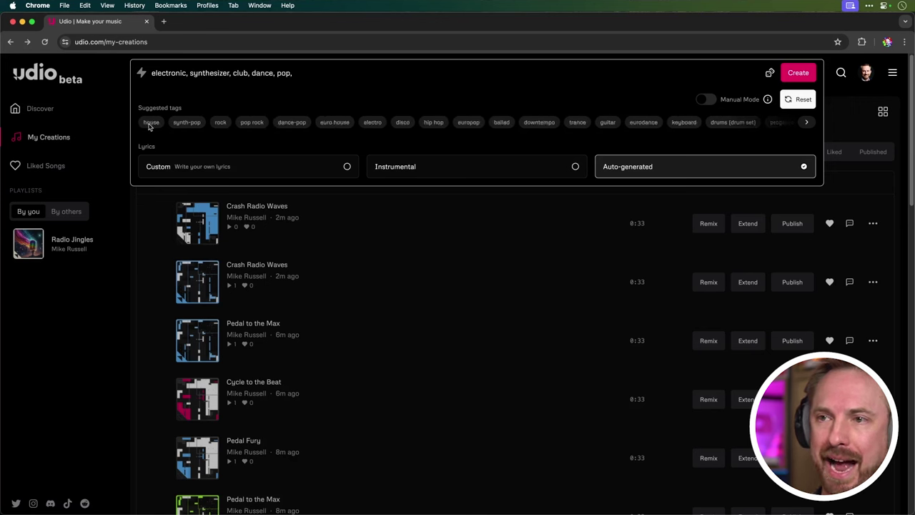
- Switch to custom lyrics and paste the radio-themed verse and chorus lyrics
{"action": "left_click", "coordinate": [266, 168]}
{"action": "key", "text": "super+v"}
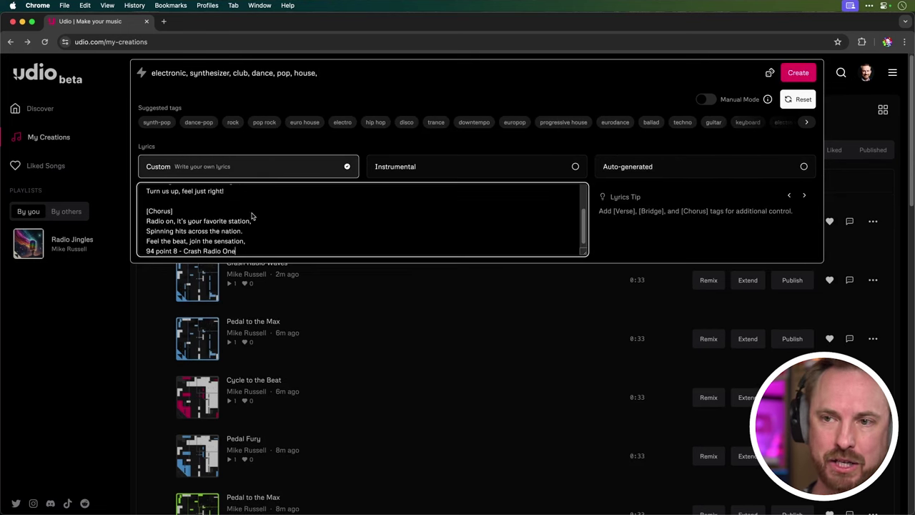
{"action": "scroll", "coordinate": [245, 227], "scroll_direction": "up", "scroll_amount": 3}
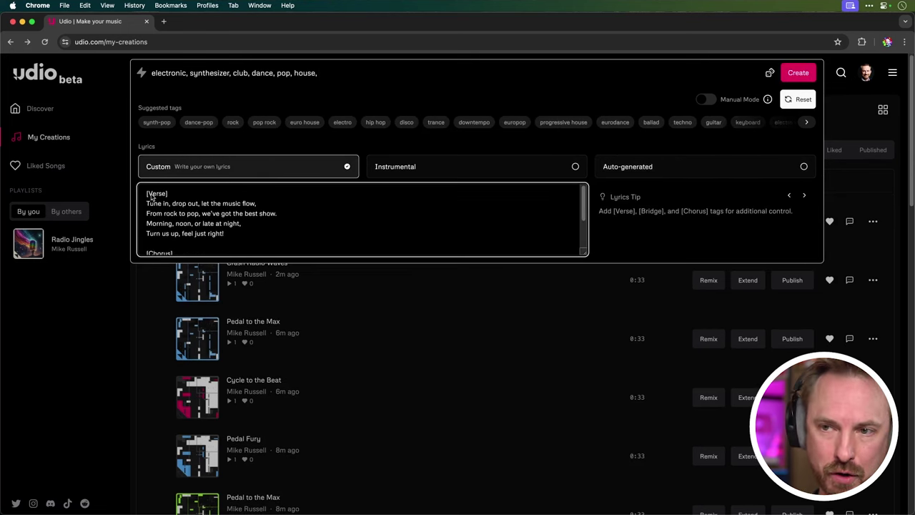
{"action": "scroll", "coordinate": [226, 236], "scroll_direction": "down", "scroll_amount": 3}
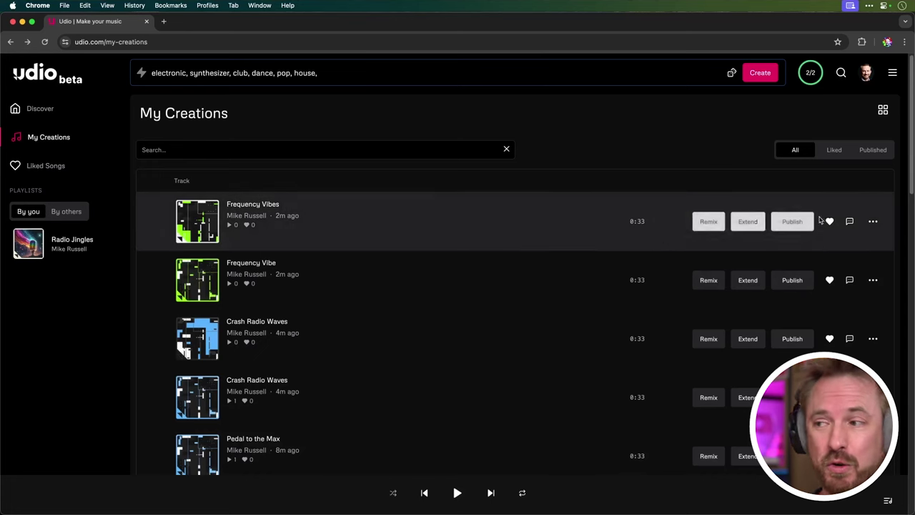
- Open the actions menu for the Frequency Vibe track
{"action": "left_click", "coordinate": [872, 280]}
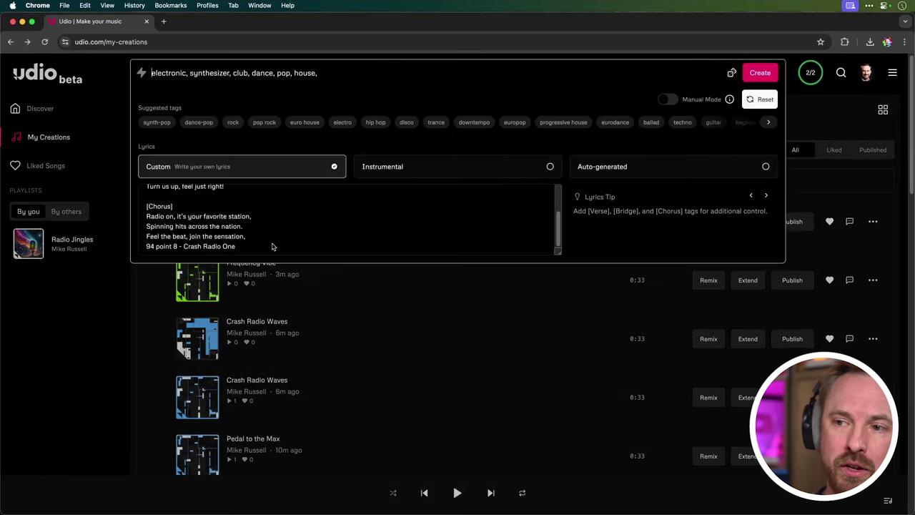
- Clear the existing custom lyrics and begin typing new lyrics with 'Th'
{"action": "left_click_drag", "start_coordinate": [272, 247], "coordinate": [203, 165]}
{"action": "key", "text": "BackSpace"}
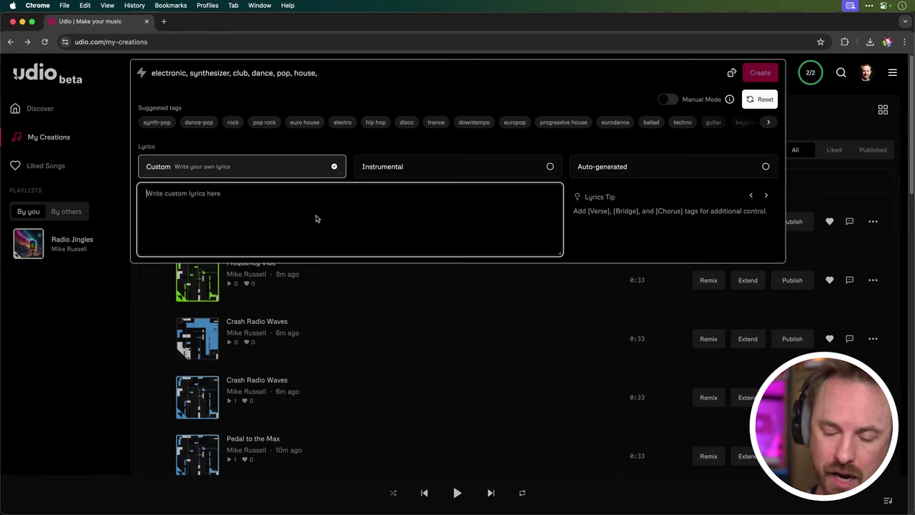
{"action": "type", "text": "Th"}
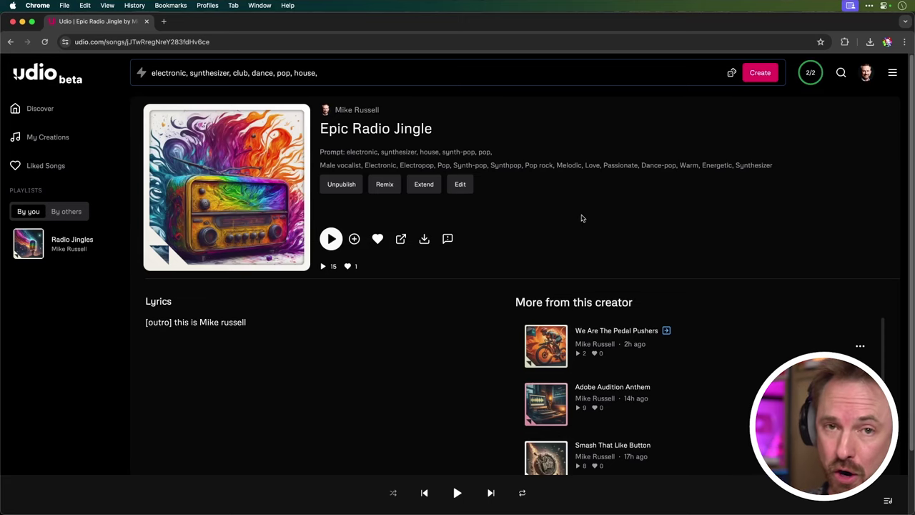
- Highlight the [outro] tag in the Epic Radio Jingle lyrics
{"action": "left_click_drag", "start_coordinate": [144, 326], "coordinate": [171, 324]}
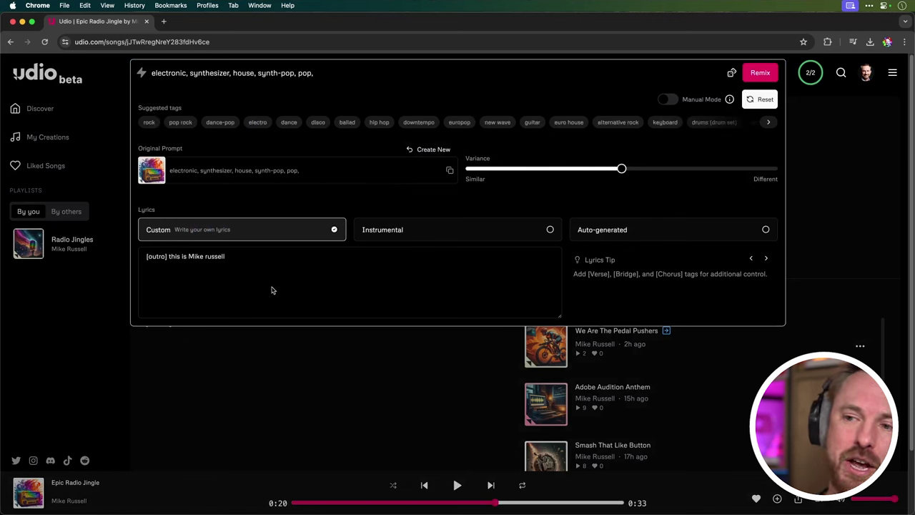
- Select the remix lyrics and move to their end to add a new line
{"action": "left_click_drag", "start_coordinate": [270, 284], "coordinate": [140, 230]}
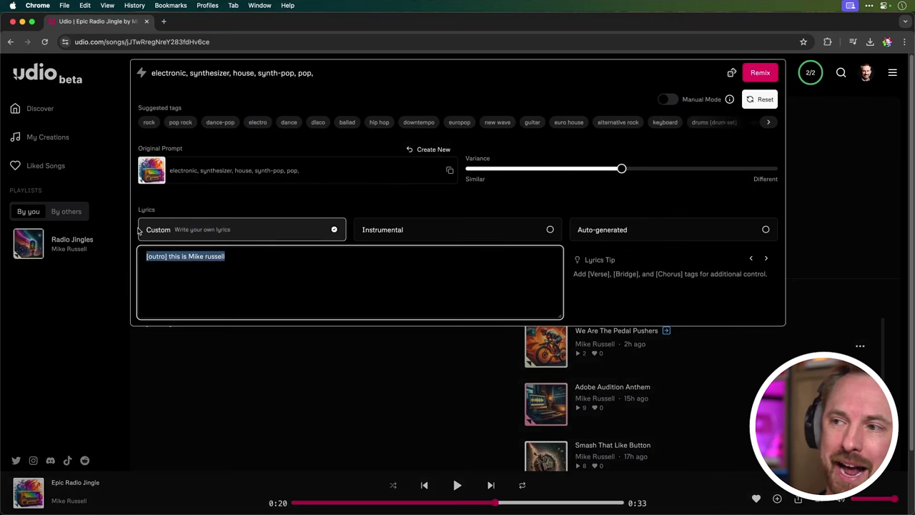
{"action": "left_click", "coordinate": [241, 279]}
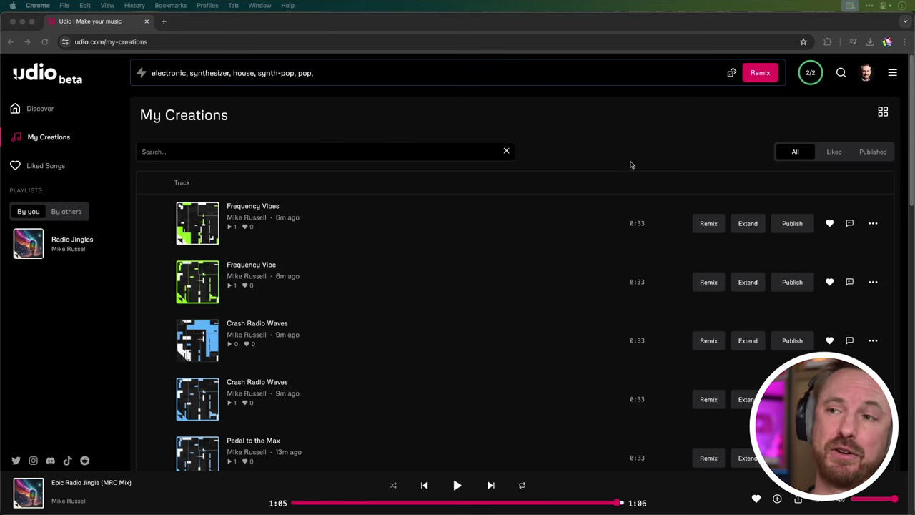
- Reset the creation panel and enter the prompt 'Tempo 120 bpm, Key of C major'
{"action": "left_click", "coordinate": [660, 90]}
{"action": "left_click", "coordinate": [724, 75]}
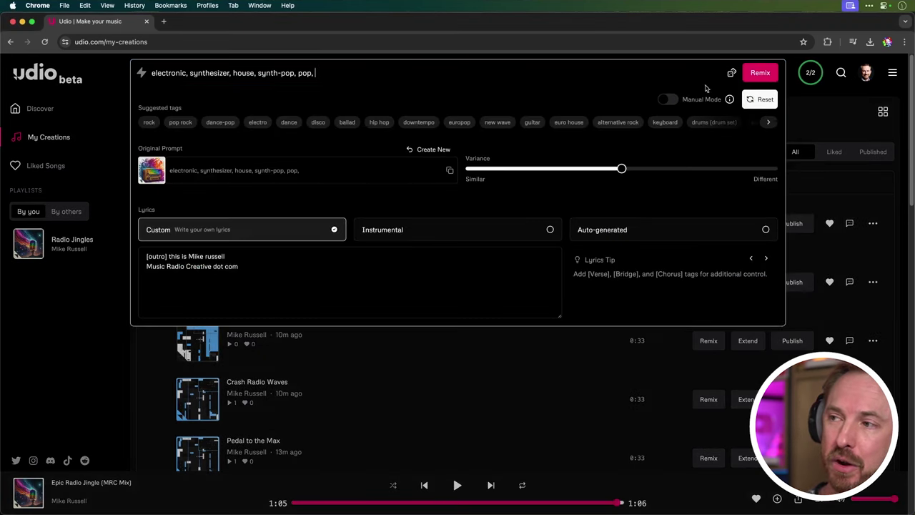
{"action": "left_click", "coordinate": [760, 99]}
{"action": "left_click", "coordinate": [275, 81]}
{"action": "type", "text": "Tempo 120 bpm"}
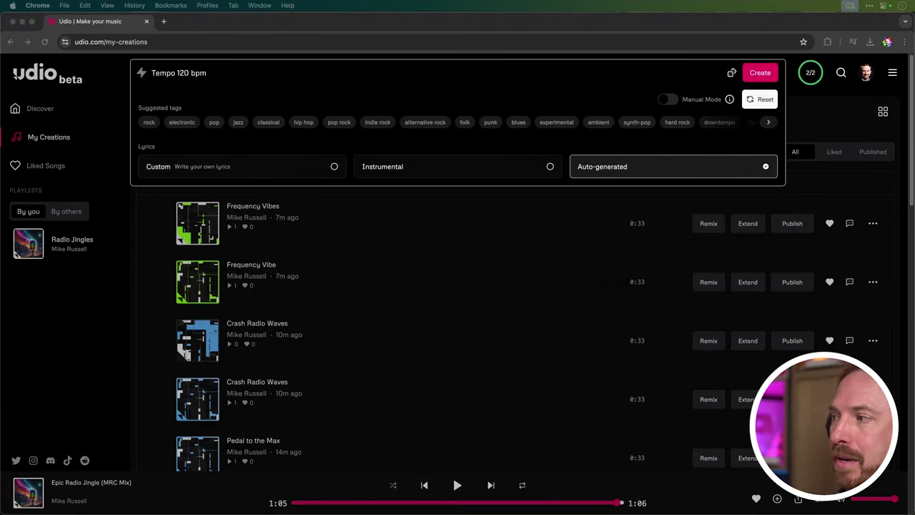
{"action": "left_click", "coordinate": [248, 77]}
{"action": "type", "text": ","}
{"action": "type", "text": "Key of C major"}
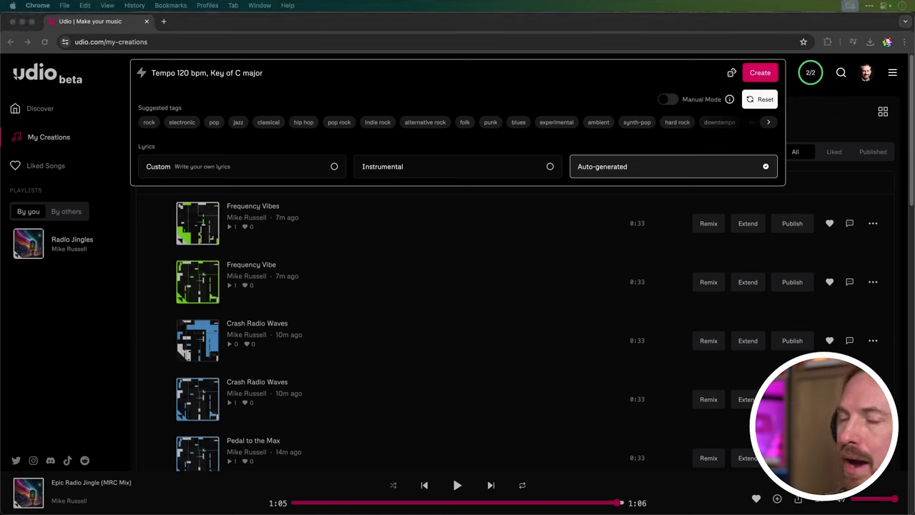
{"action": "left_click", "coordinate": [403, 77]}
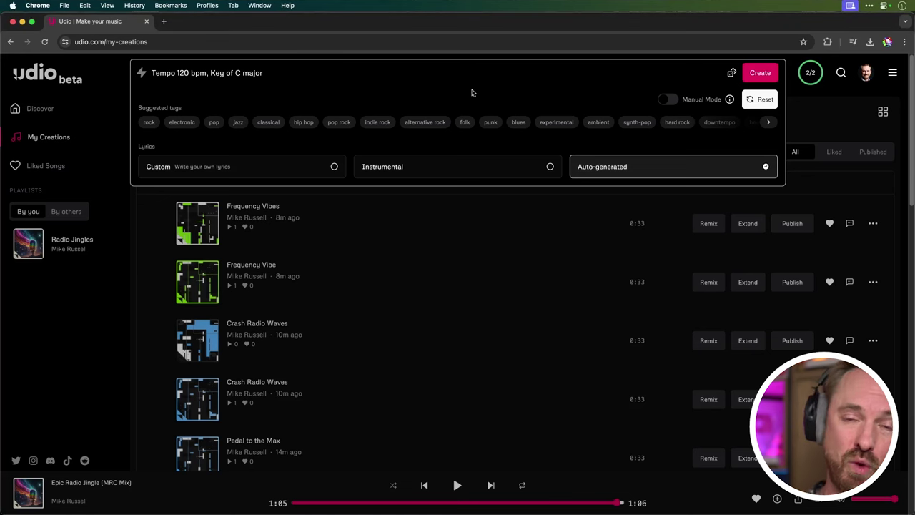
- Add the rock, indie and pop rock tags to the prompt
{"action": "left_click", "coordinate": [151, 123]}
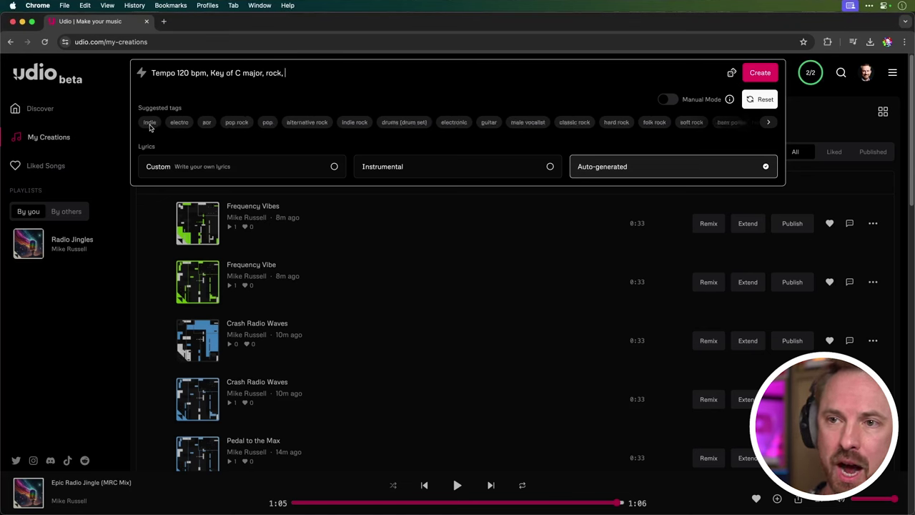
{"action": "left_click", "coordinate": [150, 123]}
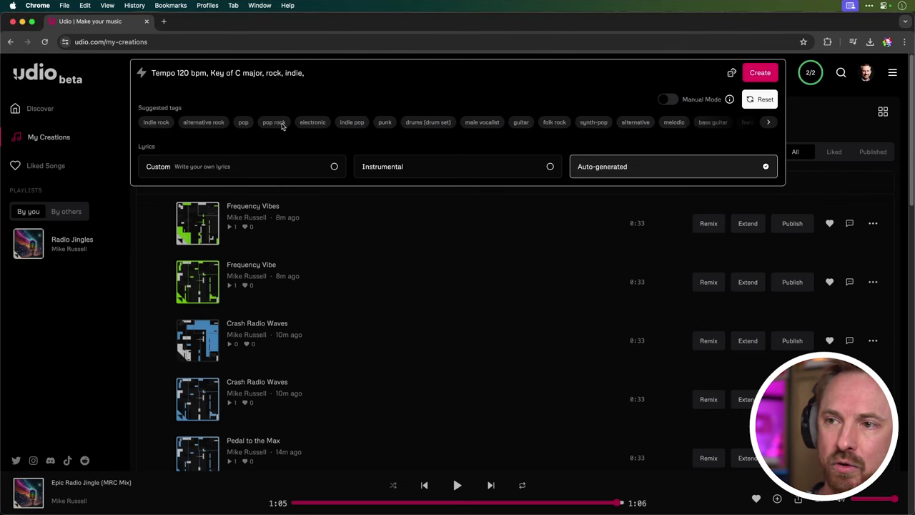
{"action": "left_click", "coordinate": [274, 122]}
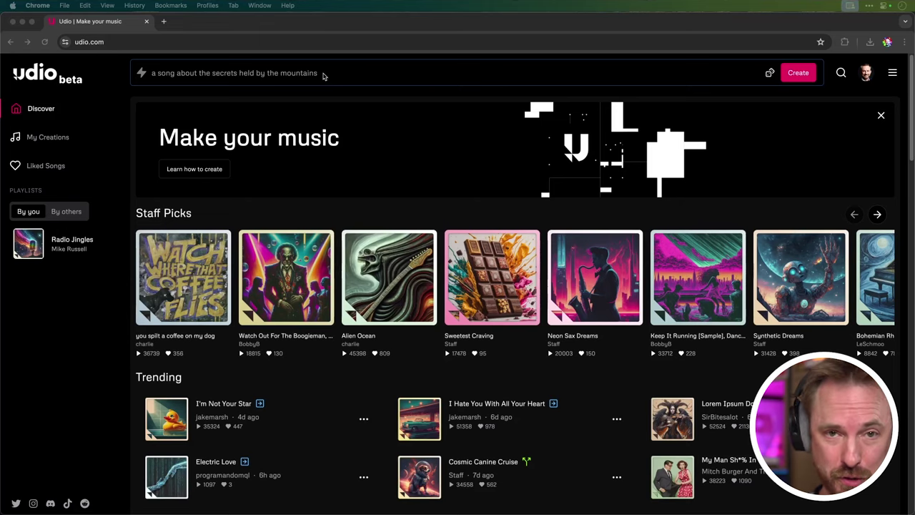
- Add the pop, club, euro house and dance tags, then switch lyrics to custom
{"action": "left_click", "coordinate": [321, 73]}
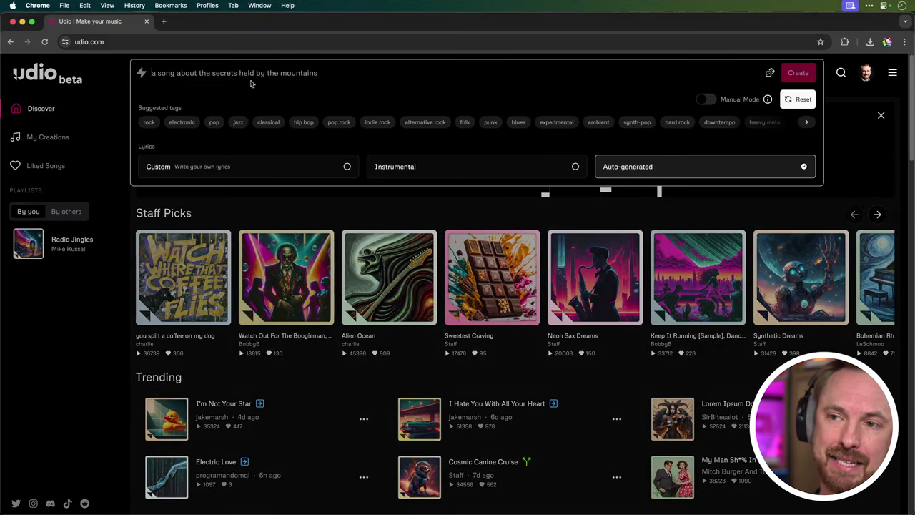
{"action": "left_click", "coordinate": [216, 121]}
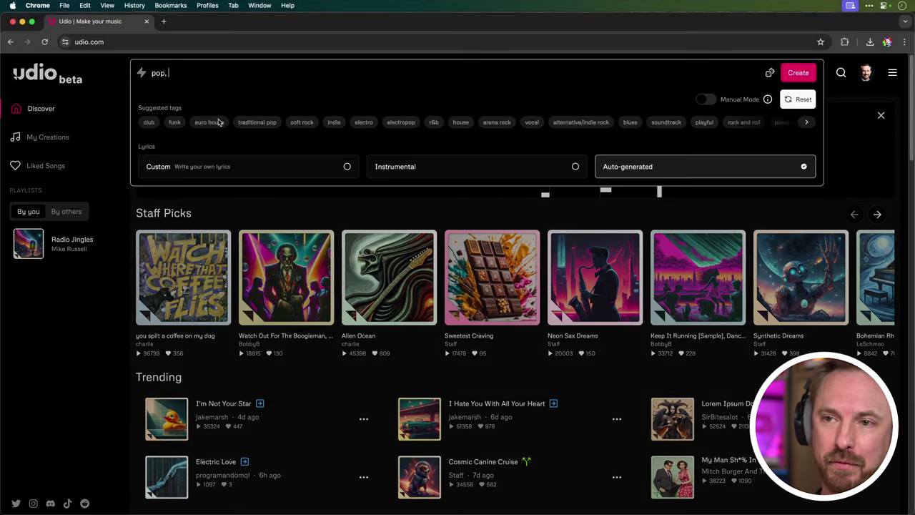
{"action": "left_click", "coordinate": [149, 121]}
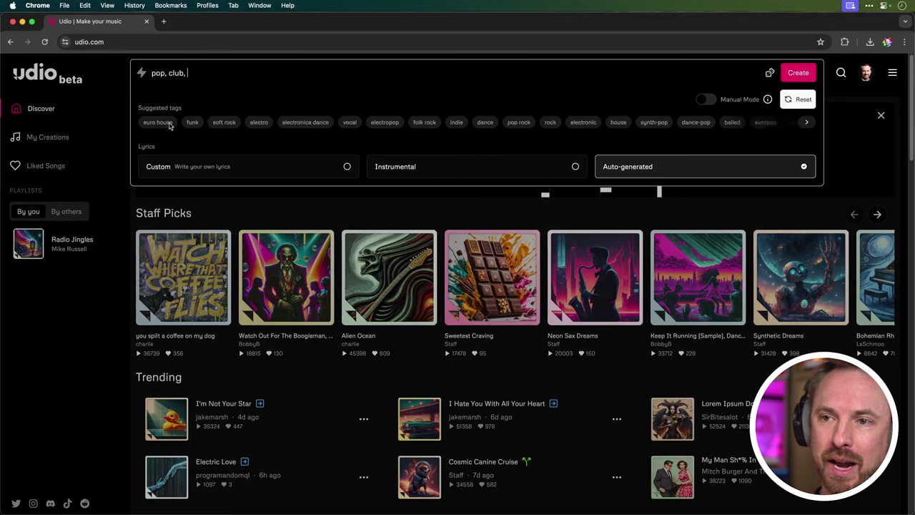
{"action": "left_click", "coordinate": [159, 122]}
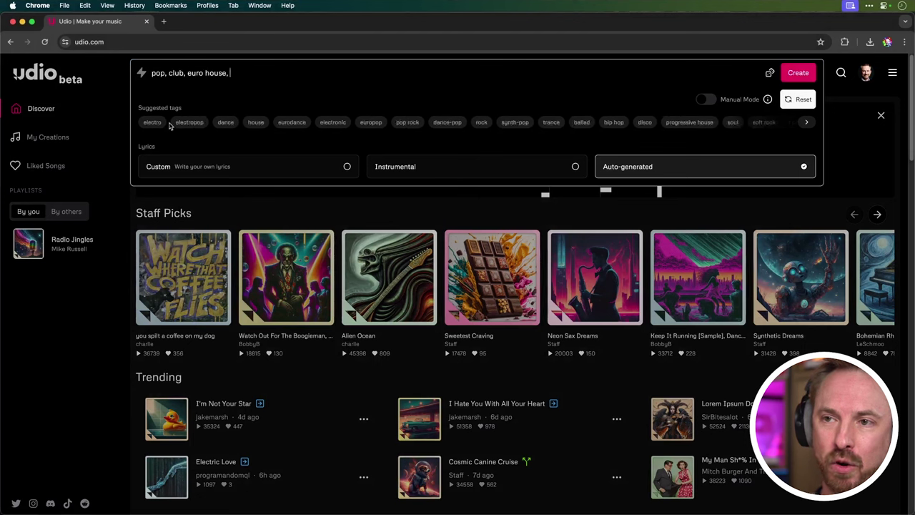
{"action": "left_click", "coordinate": [224, 123]}
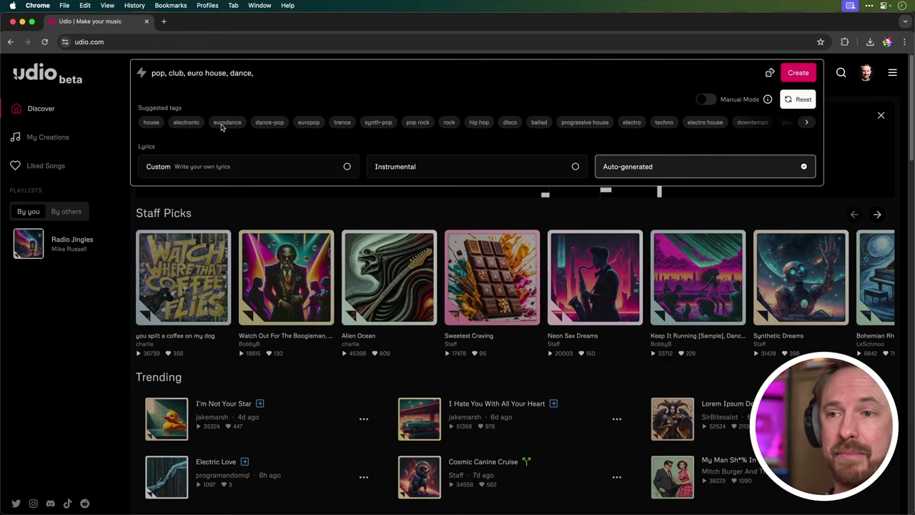
{"action": "left_click", "coordinate": [290, 169]}
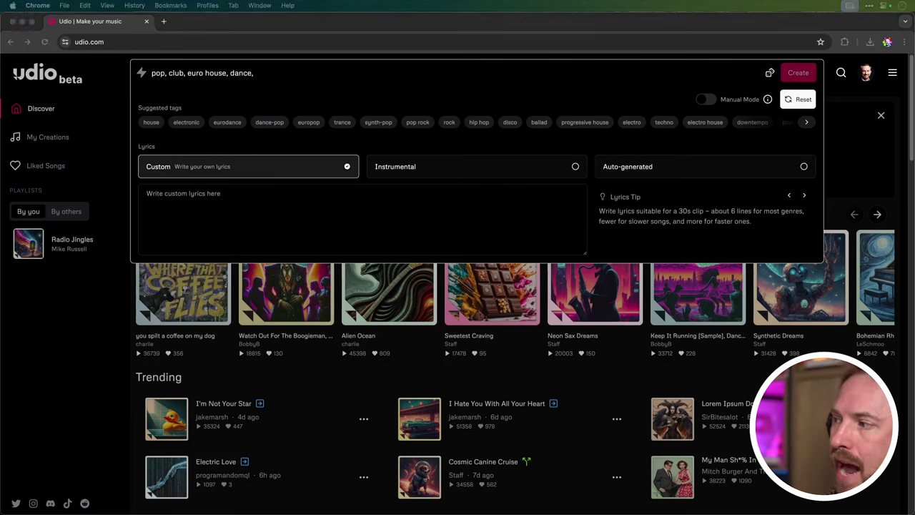
- Paste the prepared euro house lyrics into the custom lyrics box
{"action": "left_click", "coordinate": [247, 221]}
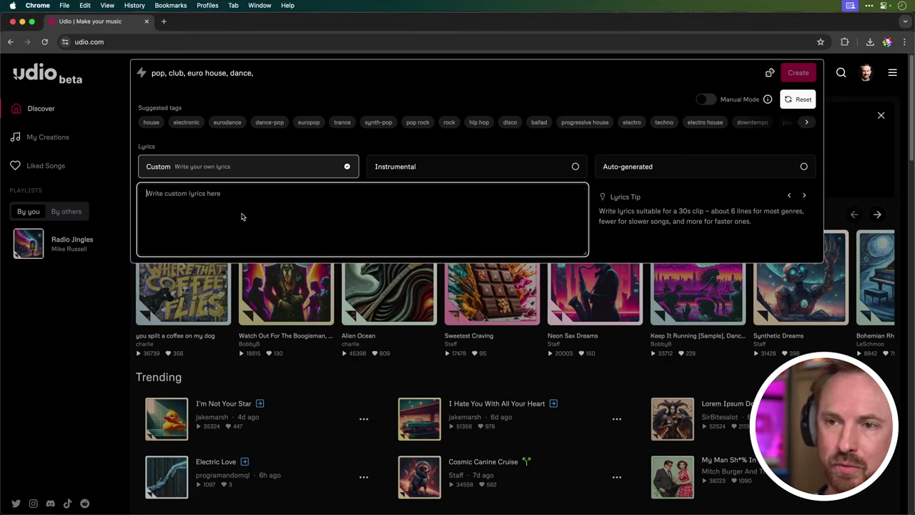
{"action": "key", "text": "super+v"}
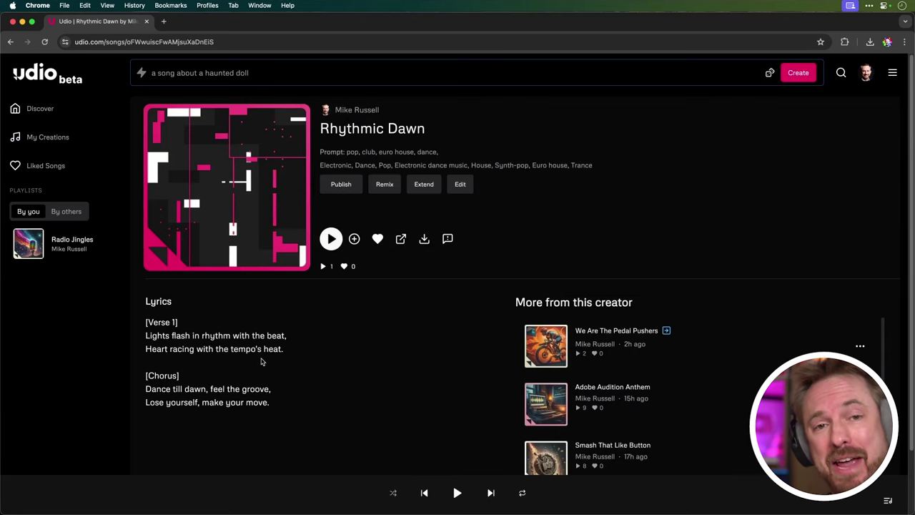
- Open the Rhythmic Dawn track's Extend options
{"action": "left_click", "coordinate": [425, 184]}
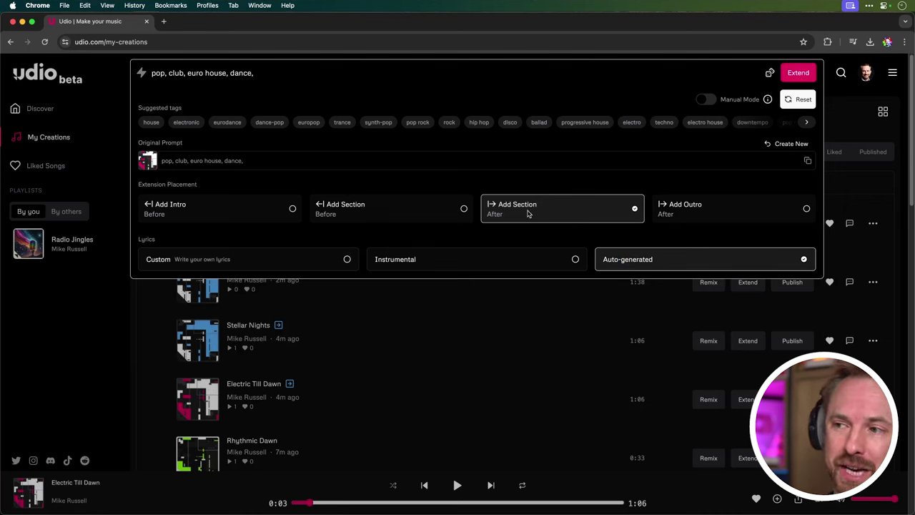
- Switch the extension to Custom lyrics and paste the [Drop] [Instrumental break] tags
{"action": "left_click", "coordinate": [319, 261]}
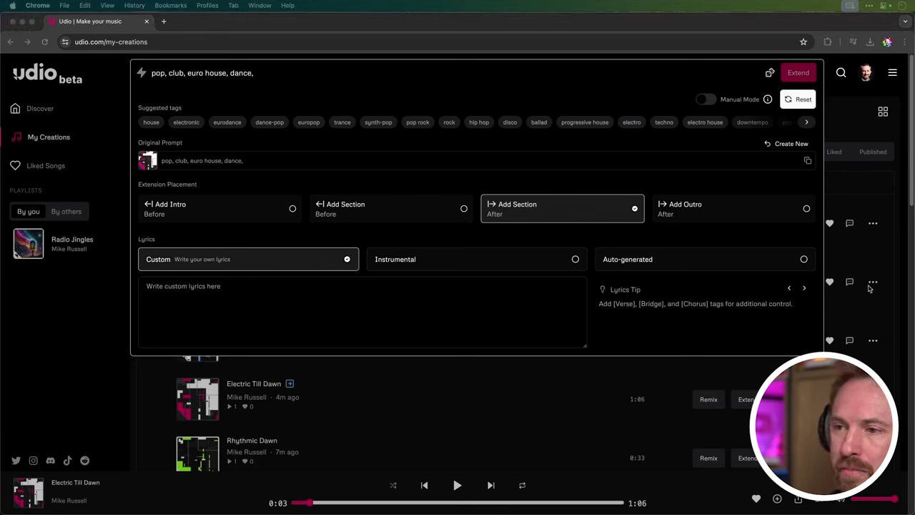
{"action": "left_click", "coordinate": [541, 292]}
{"action": "type", "text": "[Drop] [Instrumental break]"}
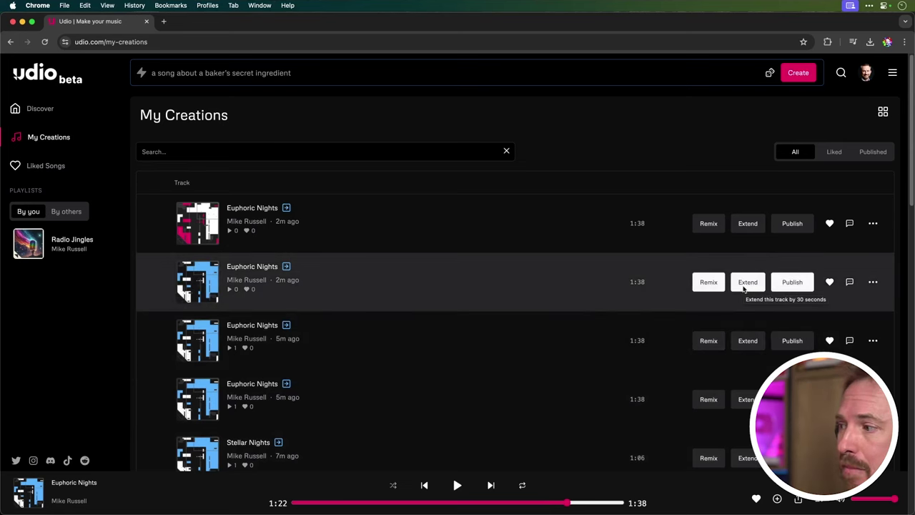
- Extend the second Euphoric Nights take using pasted custom Hook and Verse 2 lyrics
{"action": "left_click", "coordinate": [747, 283]}
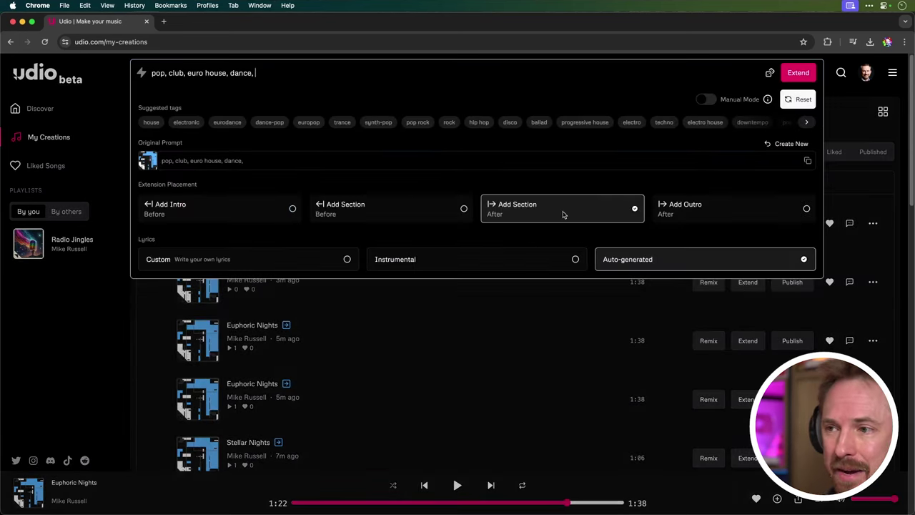
{"action": "left_click", "coordinate": [333, 259]}
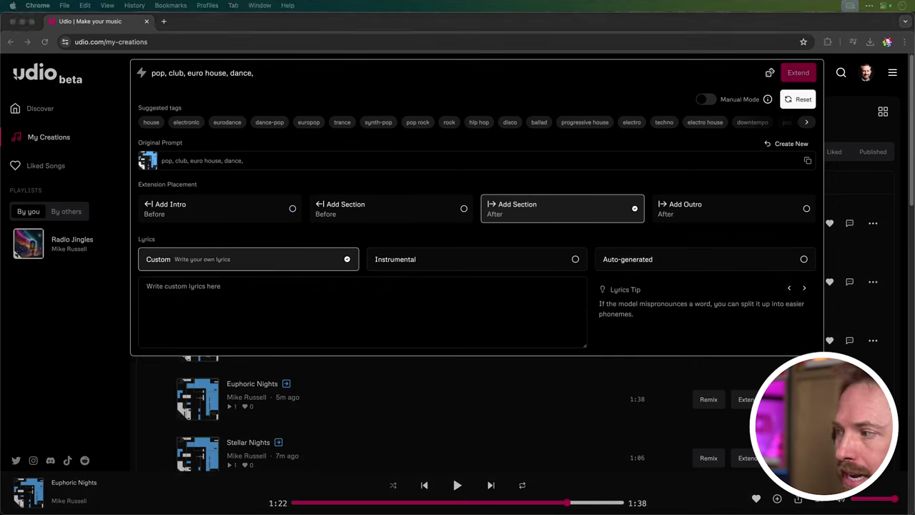
{"action": "left_click", "coordinate": [502, 309]}
{"action": "type", "text": "[Hook] Tonight's the night, we own the floor, Dance like never before.  [Verse 2] Every step, every move so free, This night is ours, just you and me."}
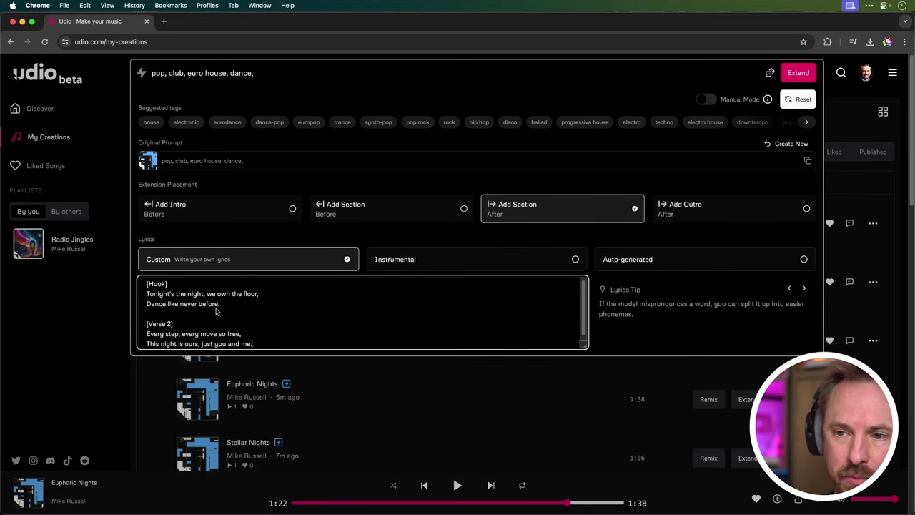
{"action": "scroll", "coordinate": [217, 311], "scroll_direction": "down", "scroll_amount": 1}
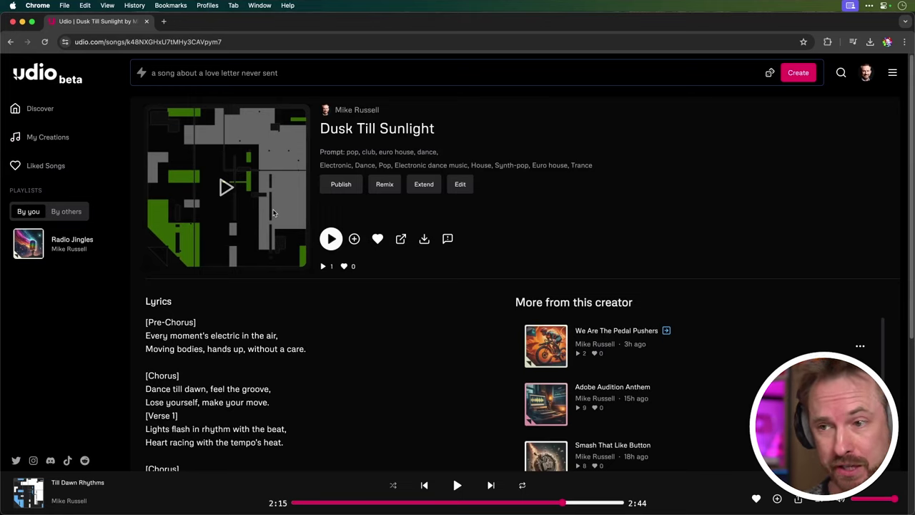
- Retitle the song from 'Dusk Till Sunlight' to 'Dance Till Dawn', then open cover-art editing
{"action": "left_click", "coordinate": [460, 184]}
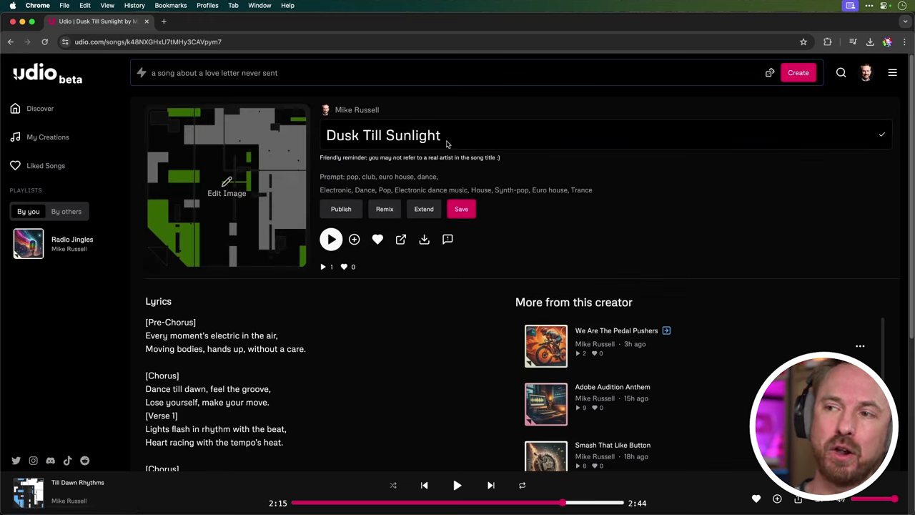
{"action": "left_click_drag", "start_coordinate": [442, 135], "coordinate": [329, 135]}
{"action": "type", "text": "D"}
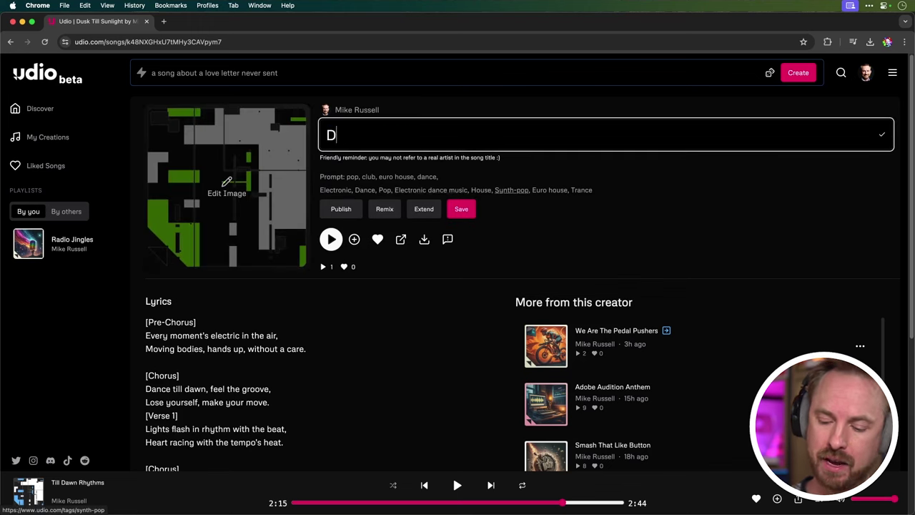
{"action": "type", "text": "ance Till Dawn"}
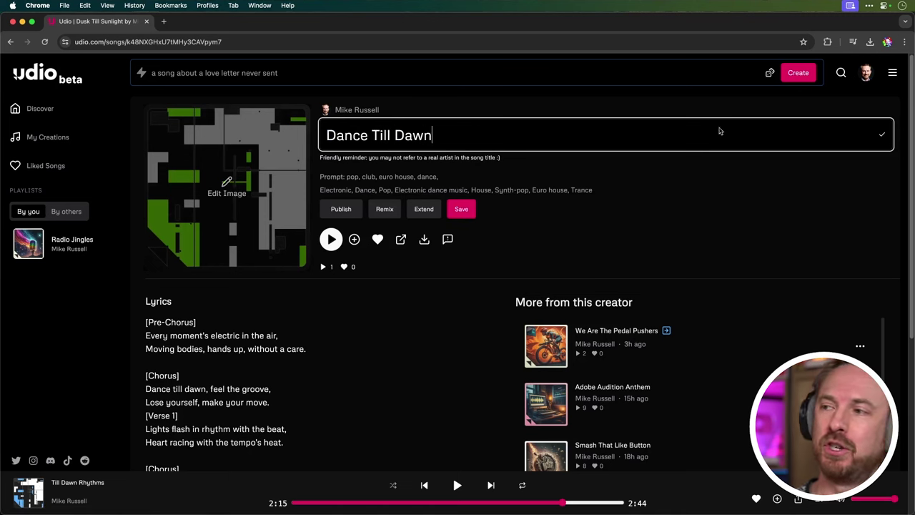
{"action": "left_click", "coordinate": [883, 136]}
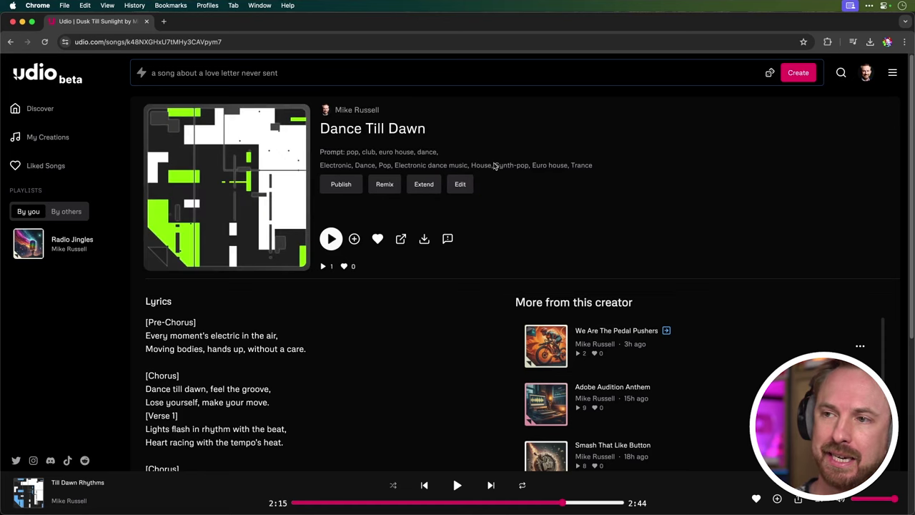
{"action": "left_click", "coordinate": [227, 191]}
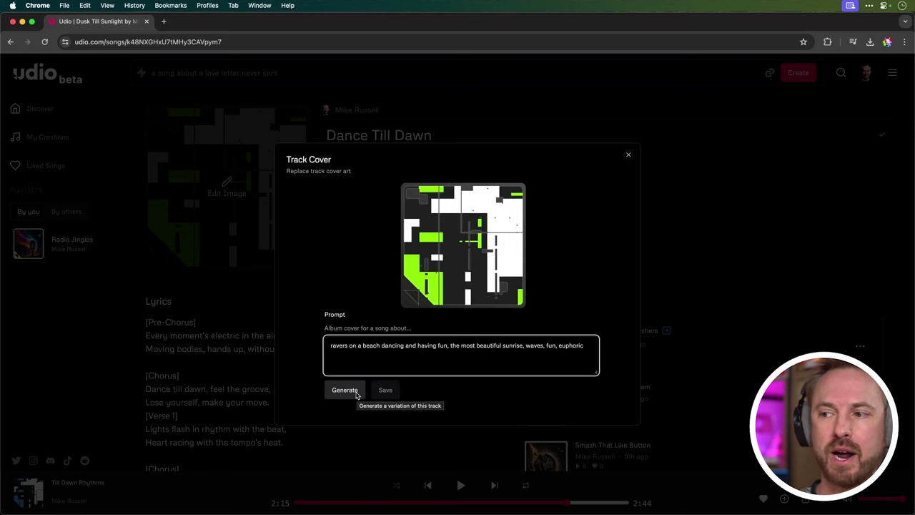
- Generate cover art of ravers dancing on a sunrise beach and save it to the track
{"action": "left_click", "coordinate": [356, 393]}
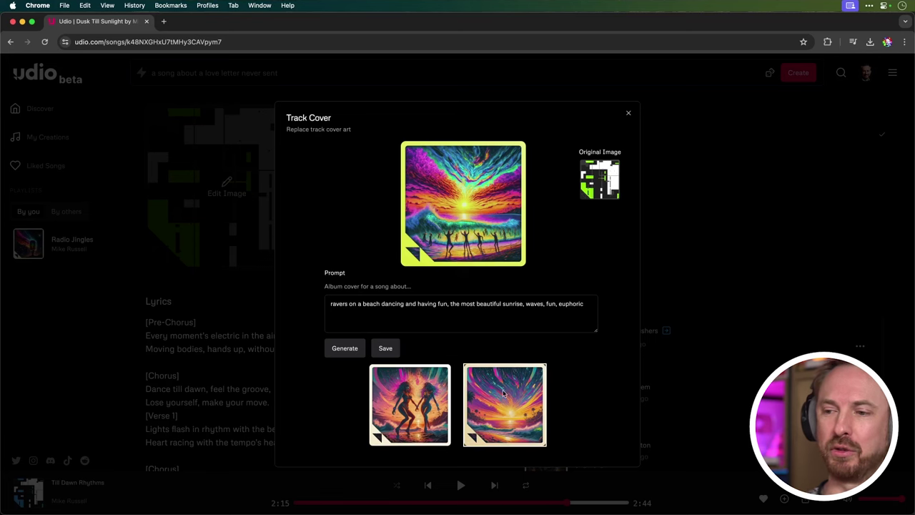
{"action": "left_click", "coordinate": [384, 348]}
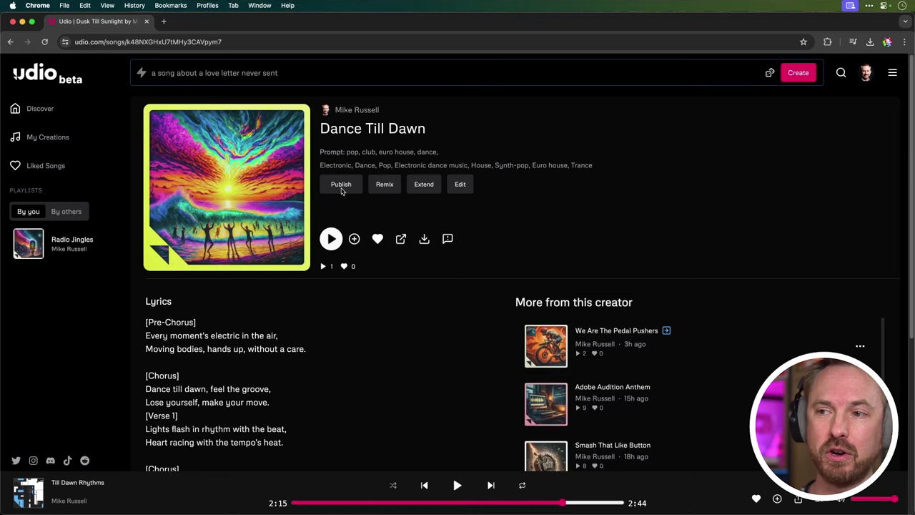
- Publish and like 'Dance Till Dawn', then show its add-to-playlist choices
{"action": "left_click", "coordinate": [341, 189]}
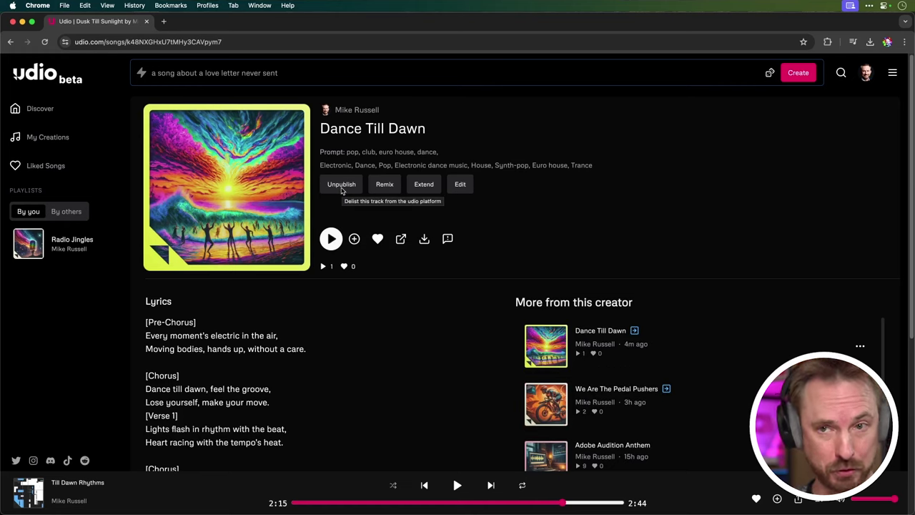
{"action": "left_click", "coordinate": [378, 241]}
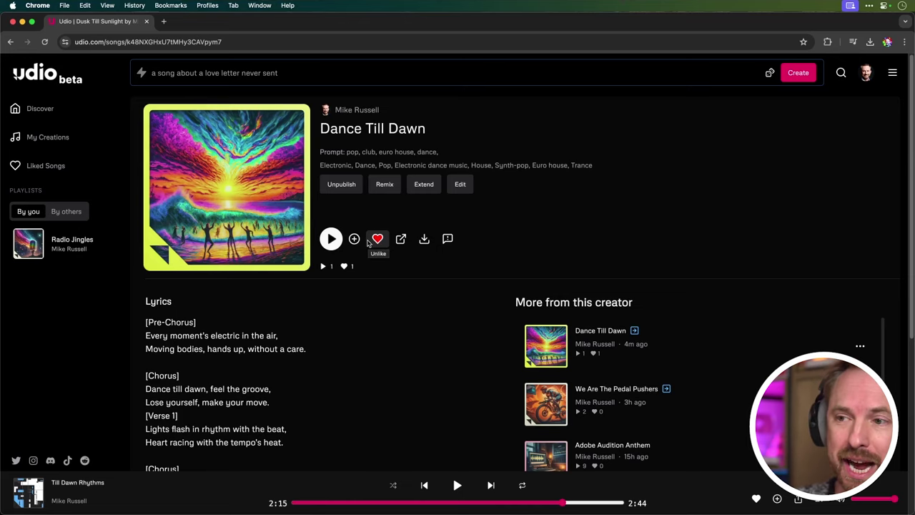
{"action": "left_click", "coordinate": [358, 242]}
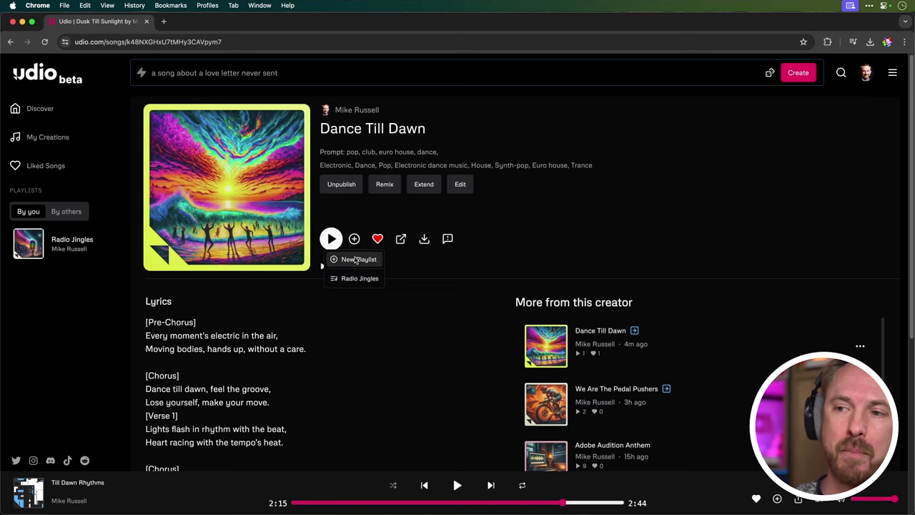
- Add the song to a new playlist, rename Playlist 2 to 'Dance Music', and publish it
{"action": "left_click", "coordinate": [355, 260]}
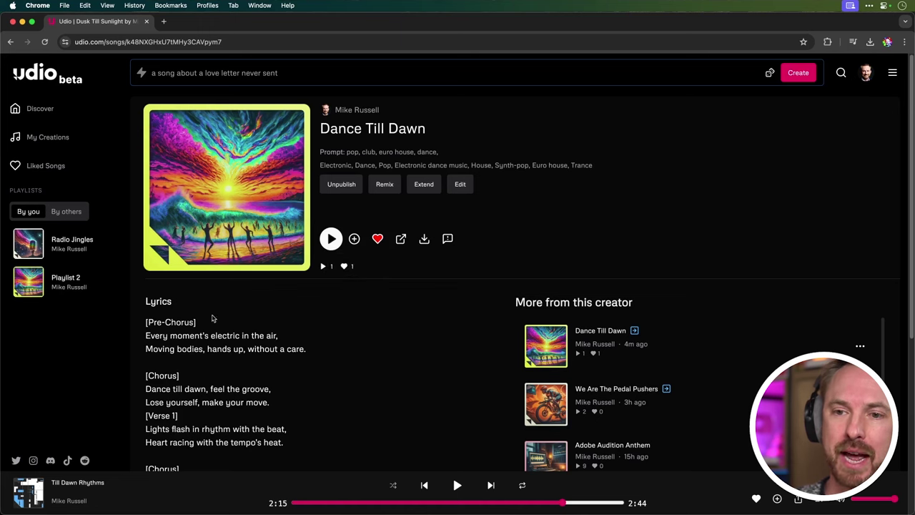
{"action": "left_click", "coordinate": [77, 287]}
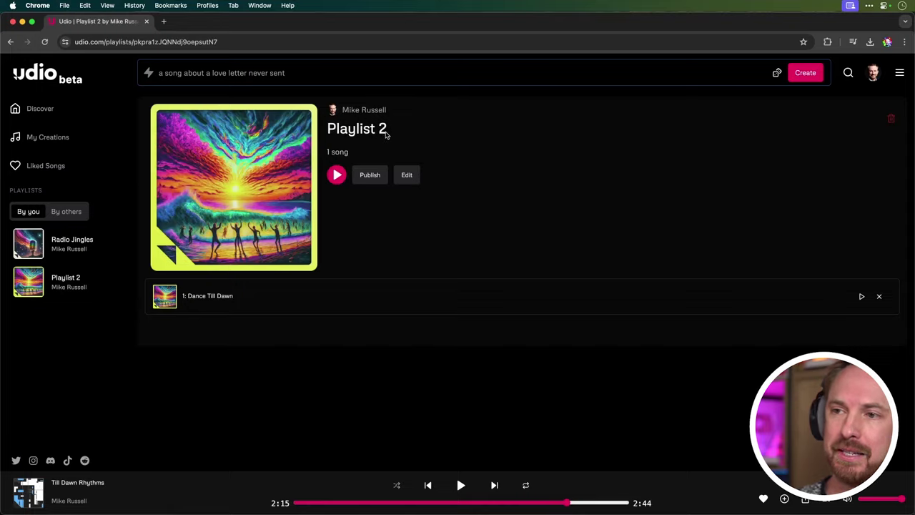
{"action": "left_click", "coordinate": [406, 175]}
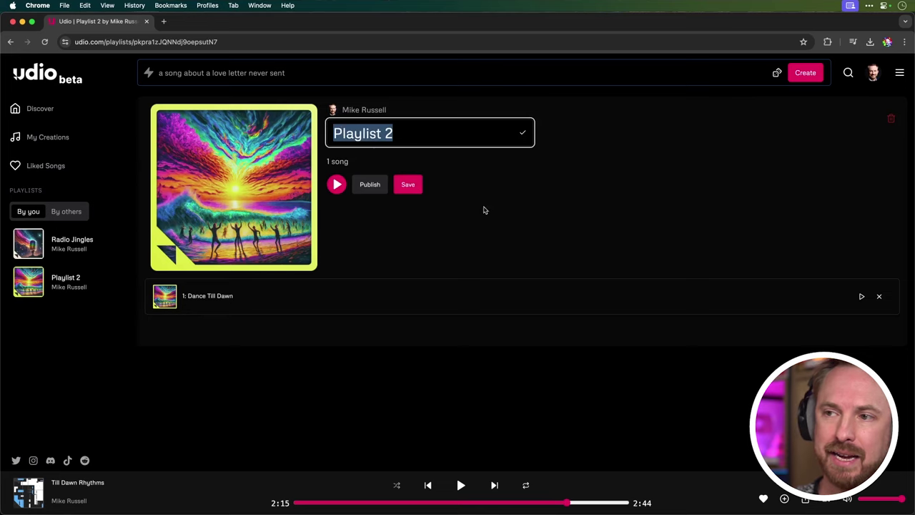
{"action": "type", "text": "Dance Music"}
{"action": "left_click", "coordinate": [407, 180]}
{"action": "left_click", "coordinate": [364, 175]}
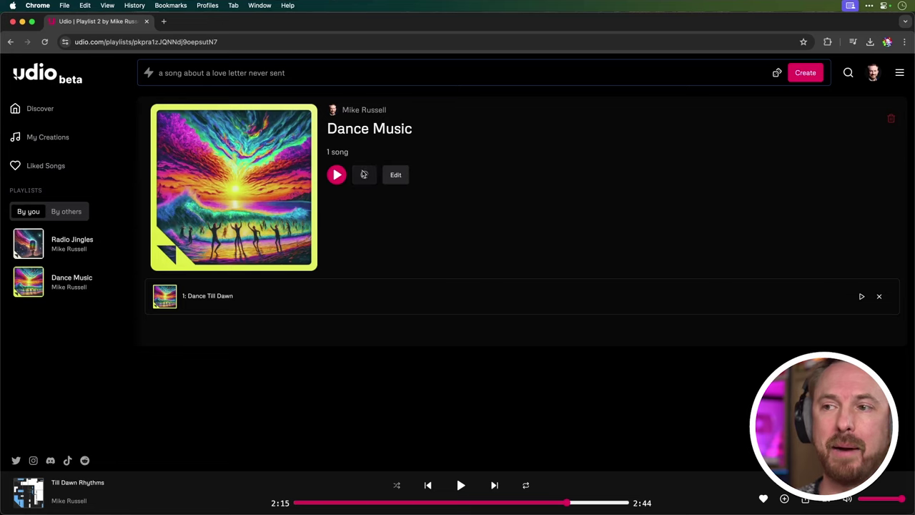